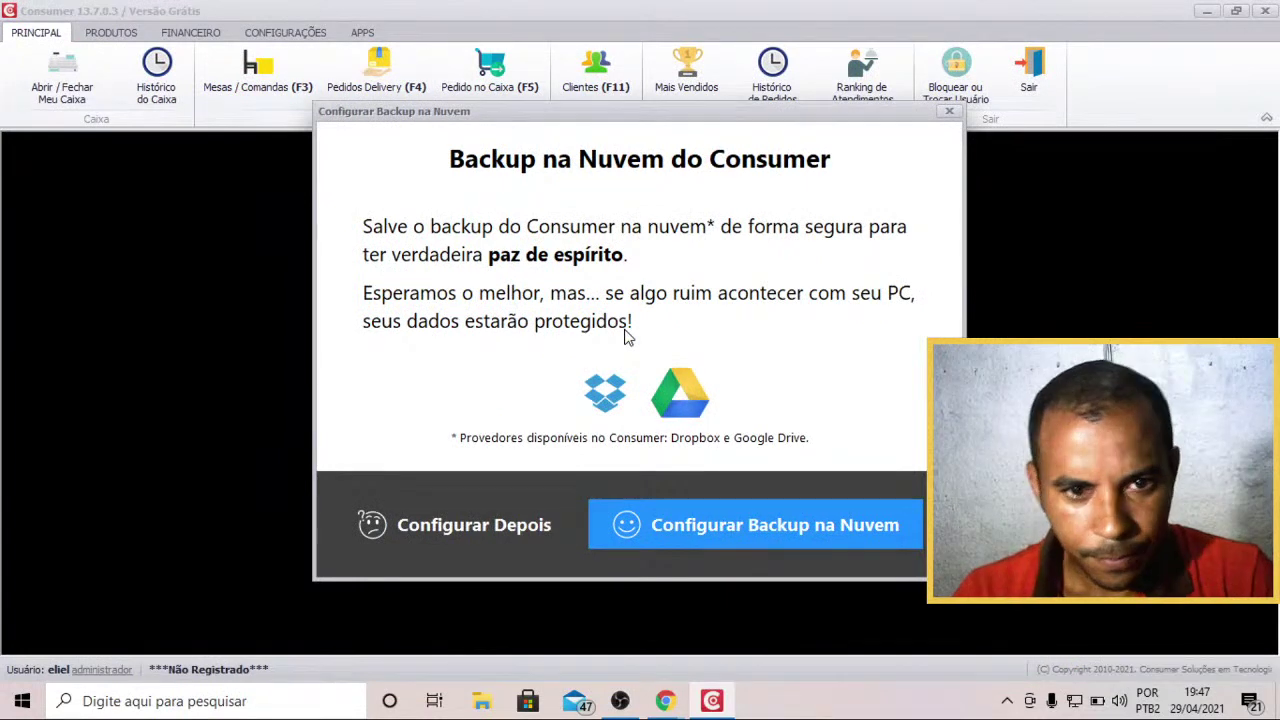
Postpone the cloud backup setup, then look over the collaborators list and the blank new-collaborator form
{"action": "left_click", "coordinate": [484, 541]}
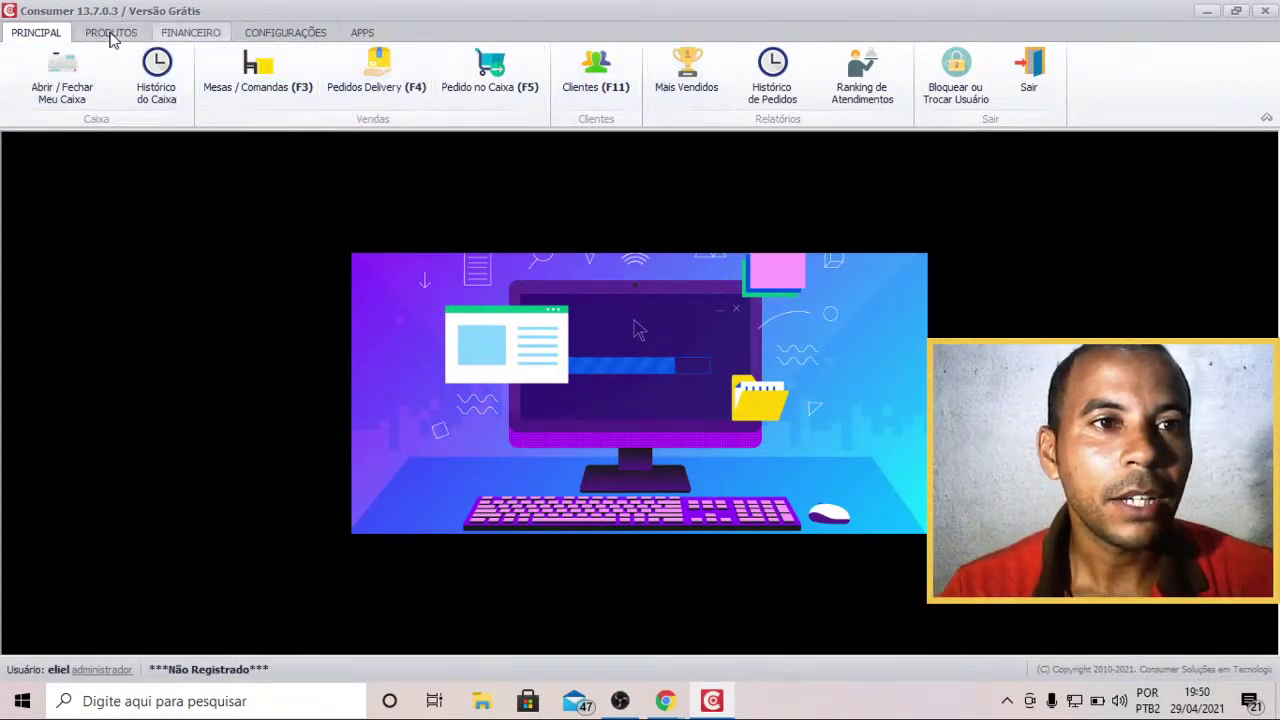
{"action": "left_click", "coordinate": [290, 33]}
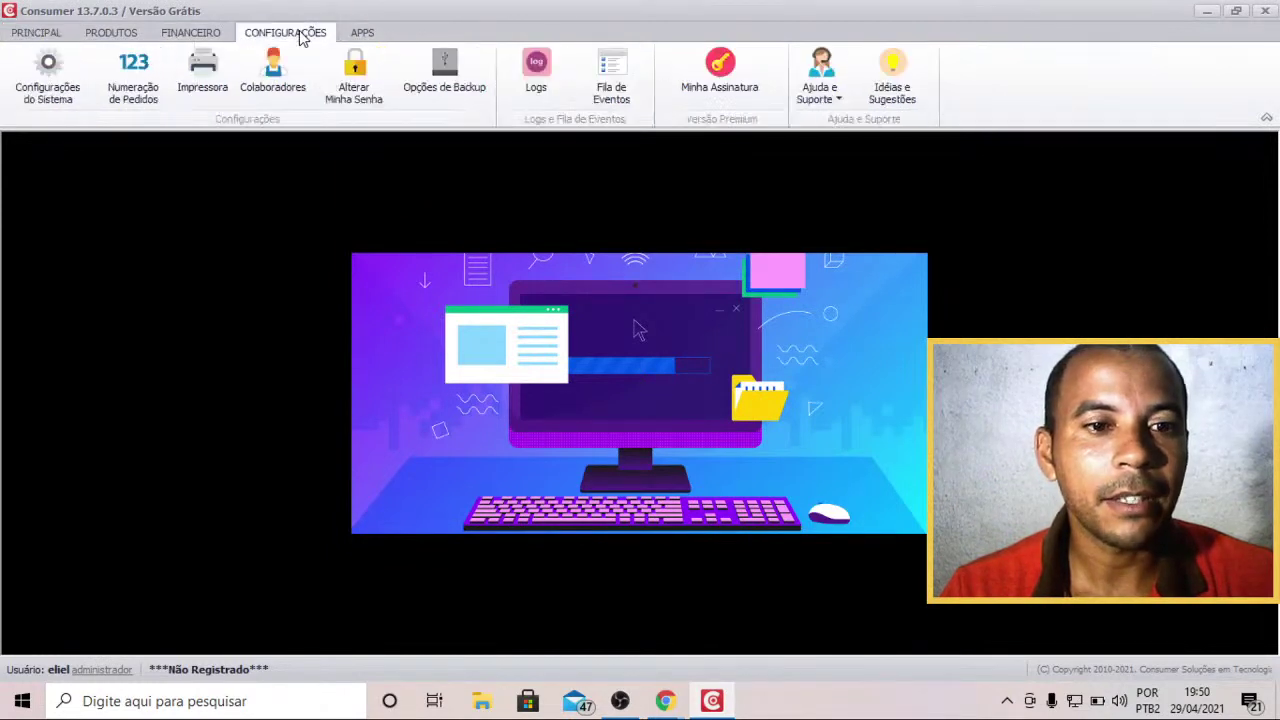
{"action": "left_click", "coordinate": [284, 86]}
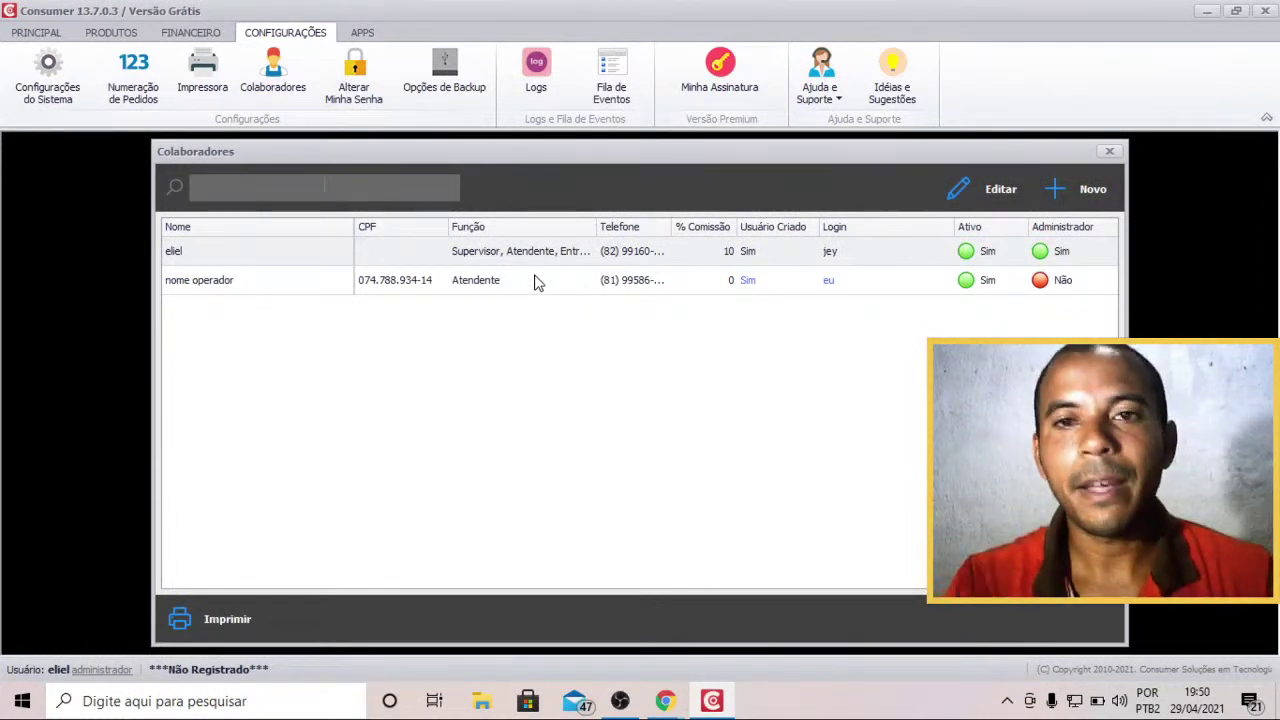
{"action": "left_click", "coordinate": [1075, 196]}
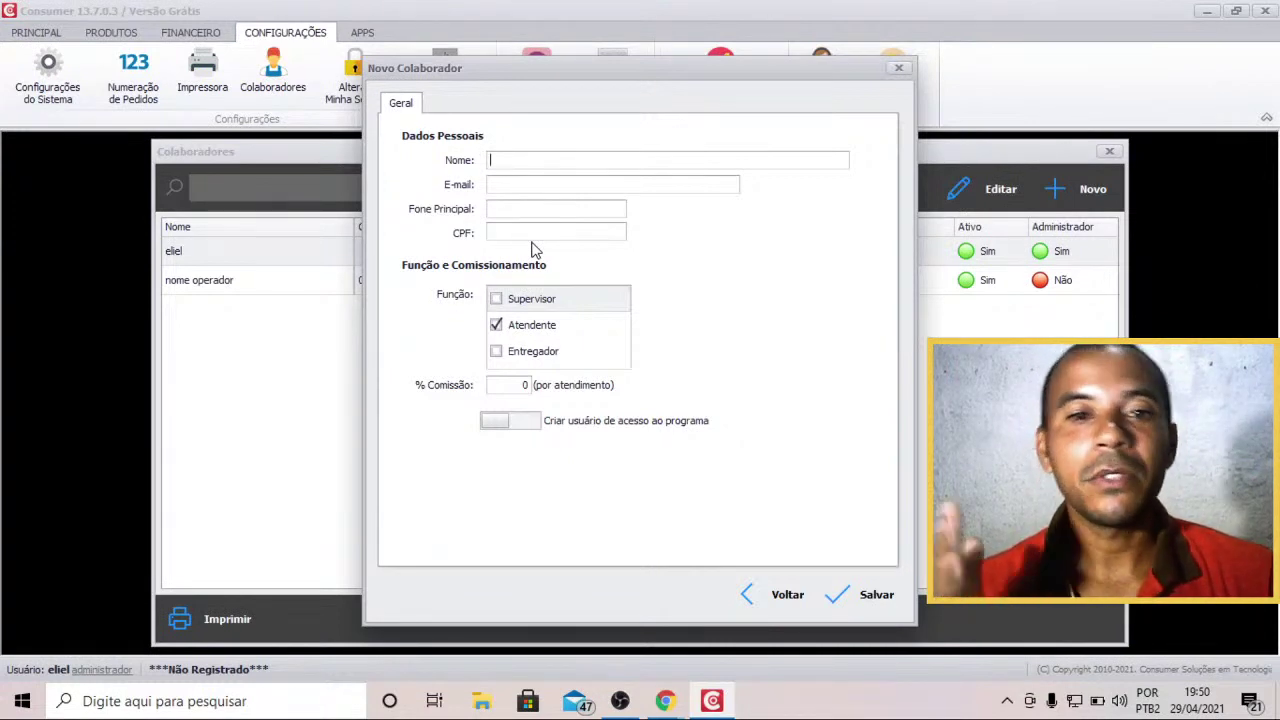
{"action": "left_click", "coordinate": [899, 69]}
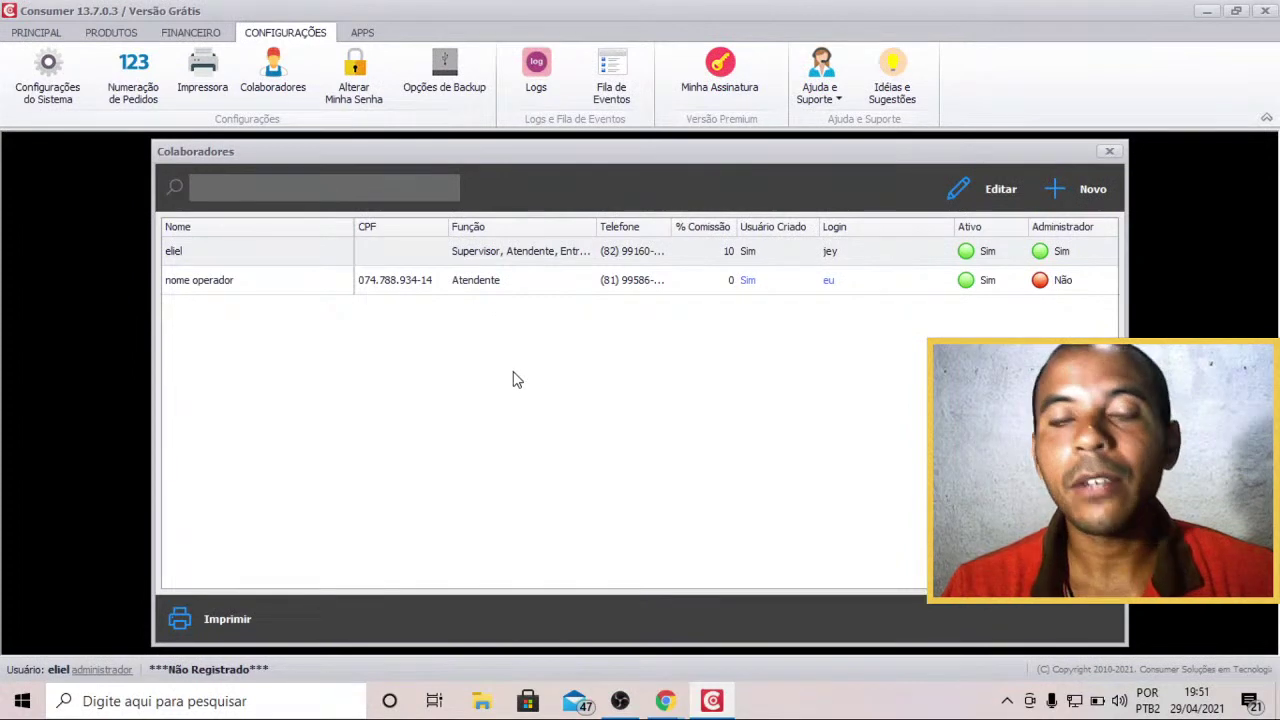
{"action": "left_click", "coordinate": [1108, 156]}
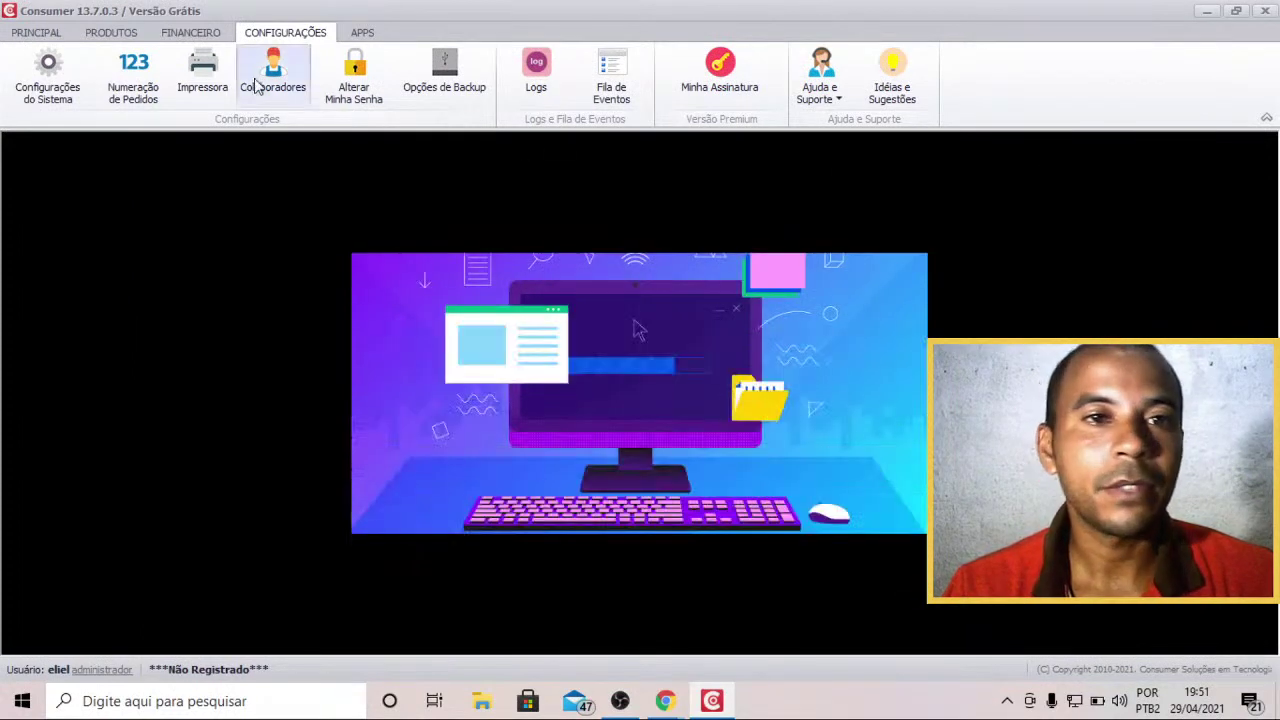
View the categories in the system settings overview and close it without changing anything
{"action": "left_click", "coordinate": [36, 88]}
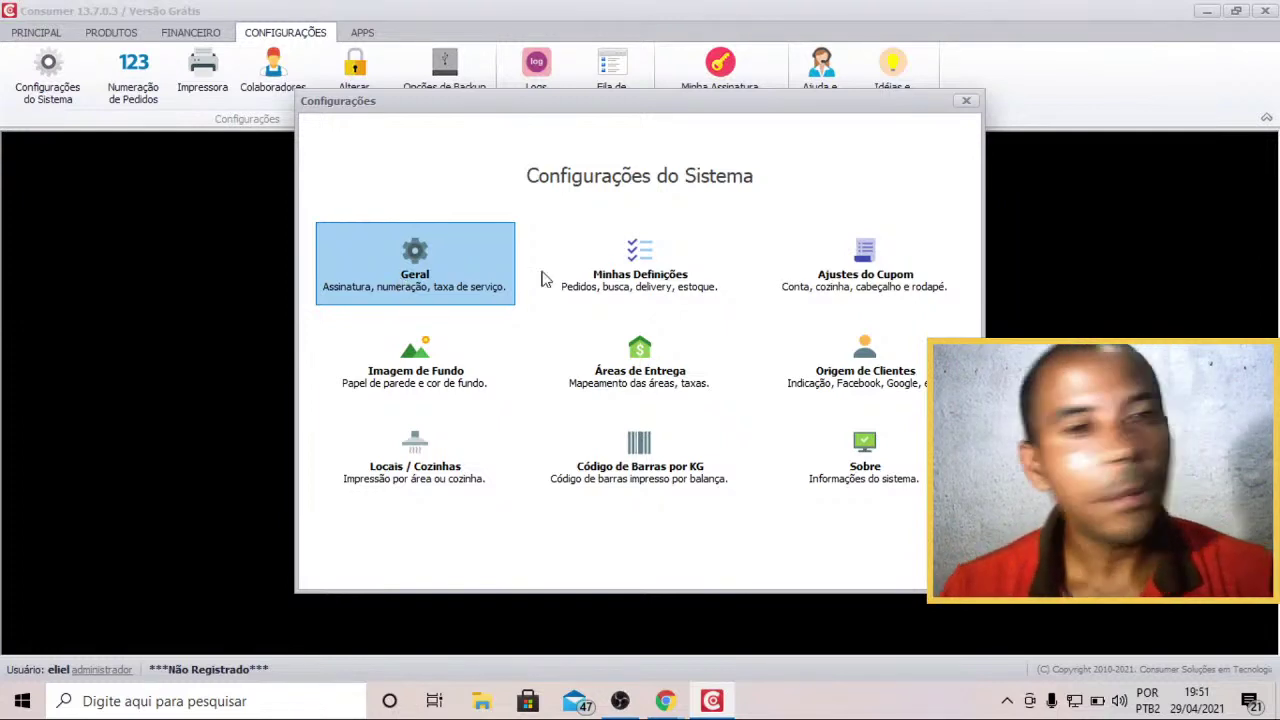
{"action": "left_click", "coordinate": [966, 106]}
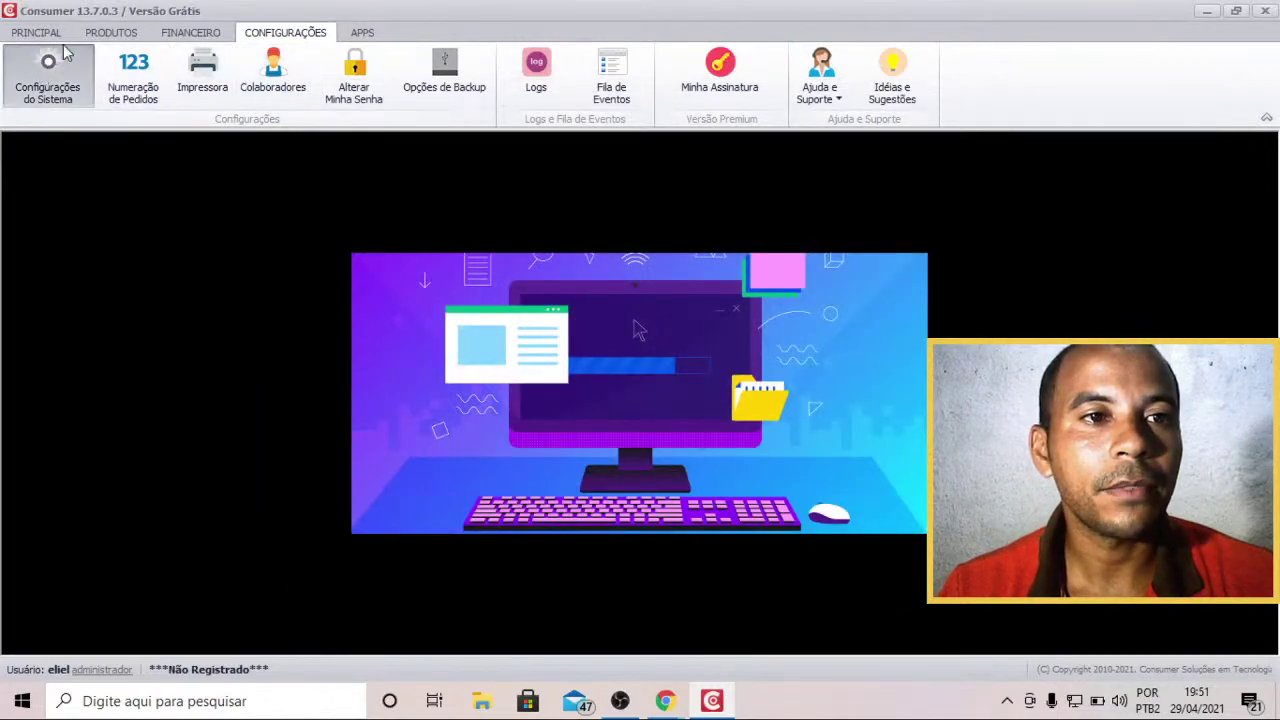
{"action": "left_click", "coordinate": [45, 78]}
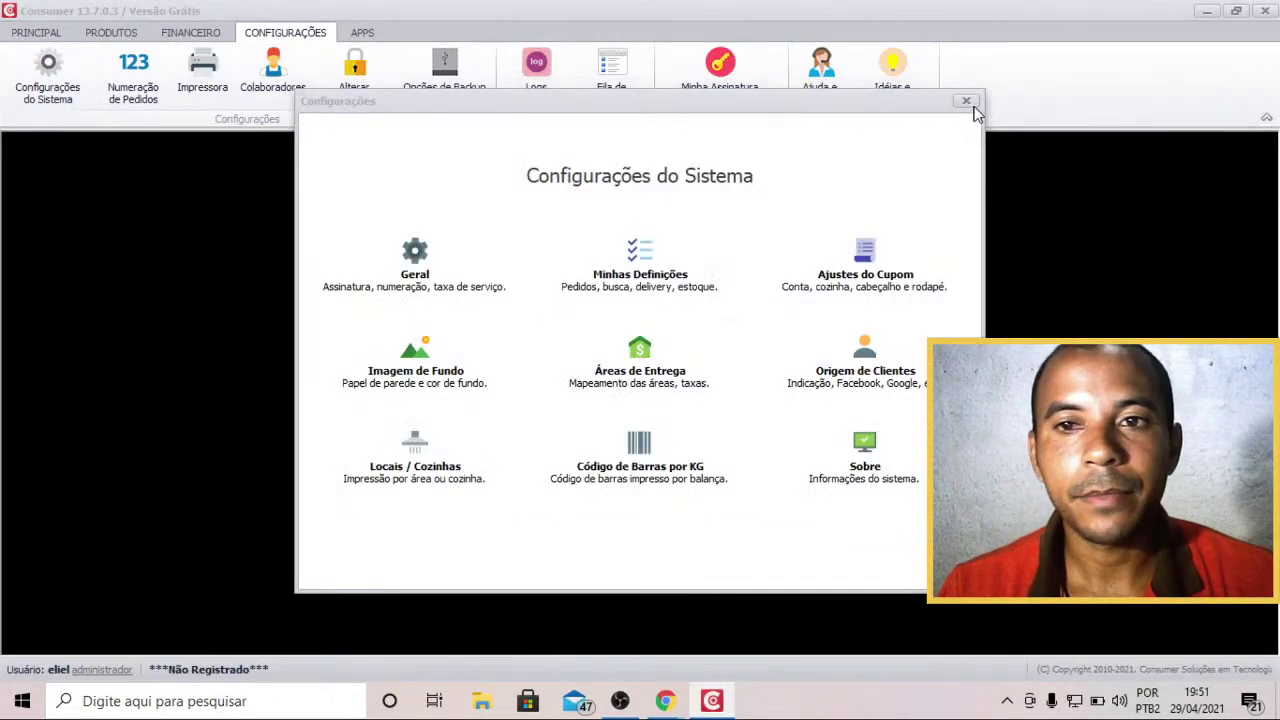
{"action": "left_click", "coordinate": [966, 101]}
Open the cash register with an initial cash balance of 100,00 and close the register window
{"action": "left_click", "coordinate": [36, 33]}
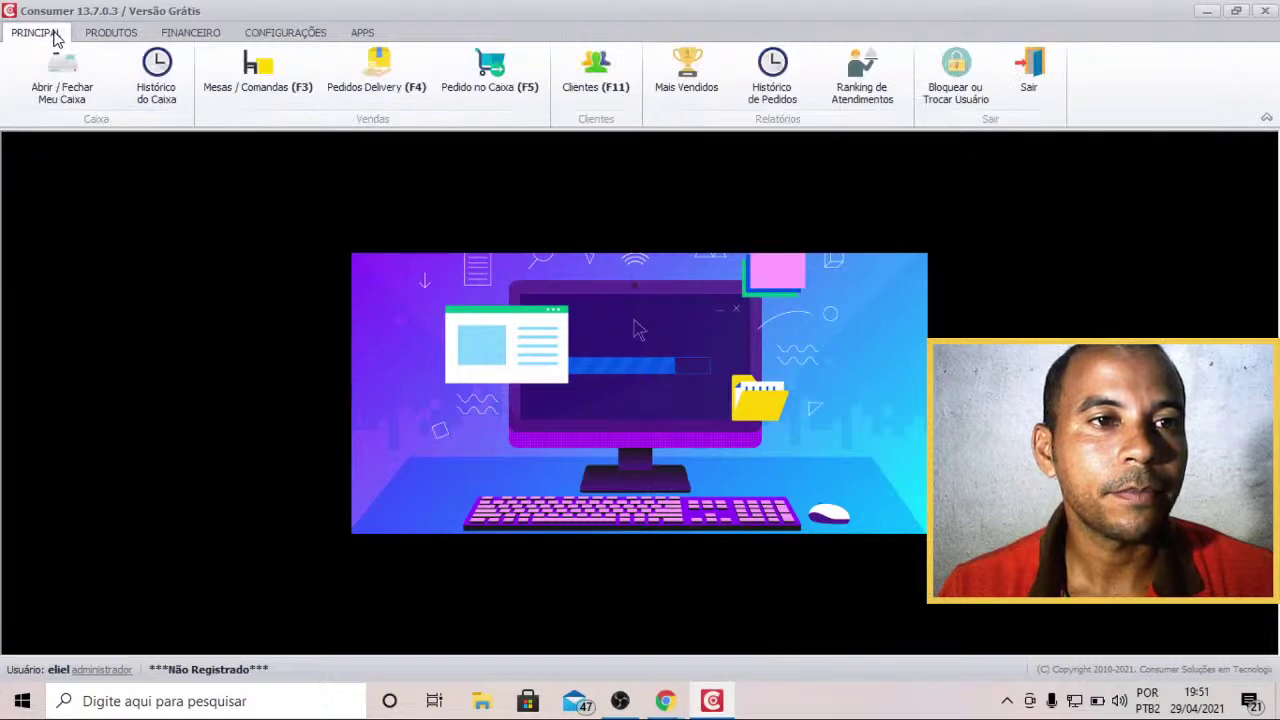
{"action": "left_click", "coordinate": [60, 96]}
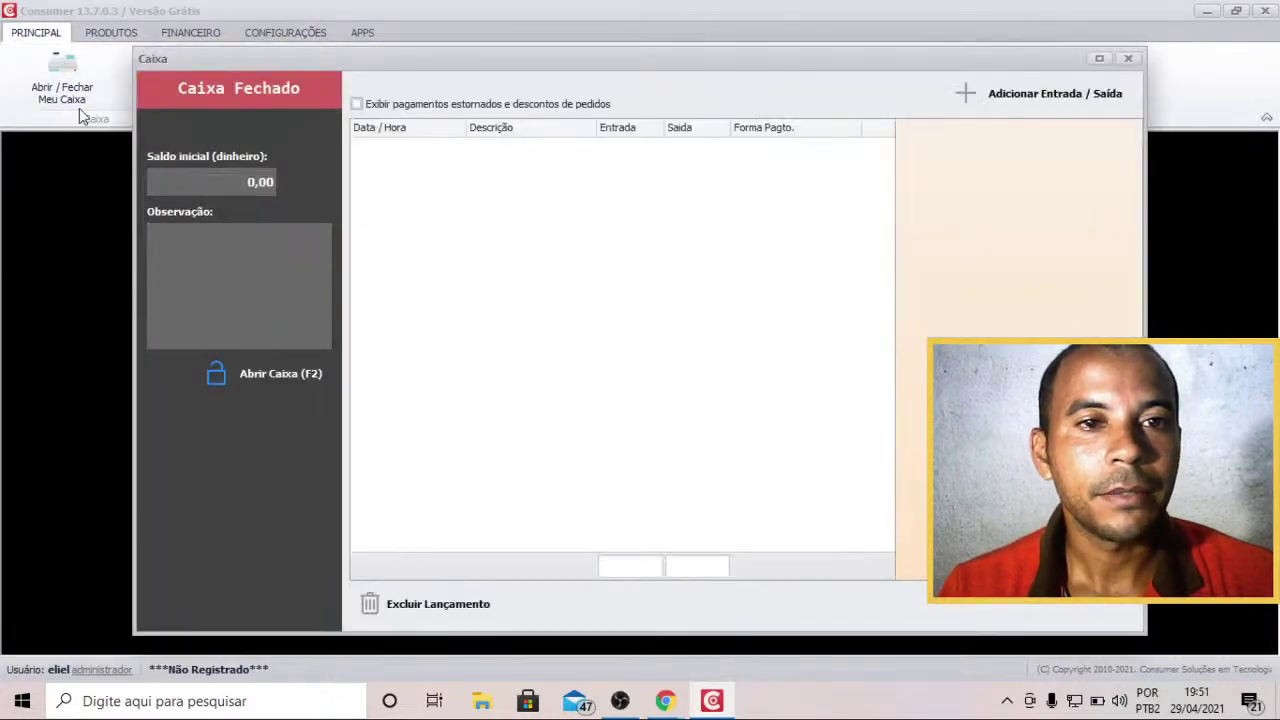
{"action": "left_click", "coordinate": [255, 176]}
{"action": "type", "text": "100"}
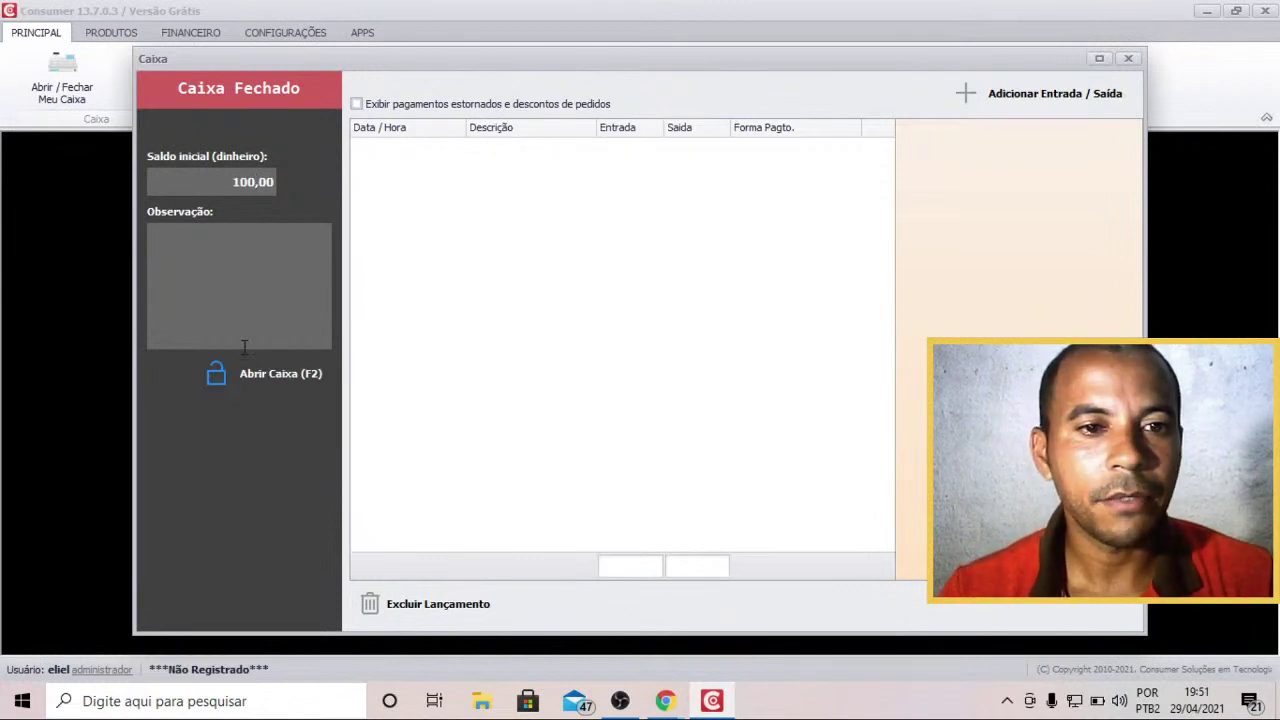
{"action": "key", "text": "F2"}
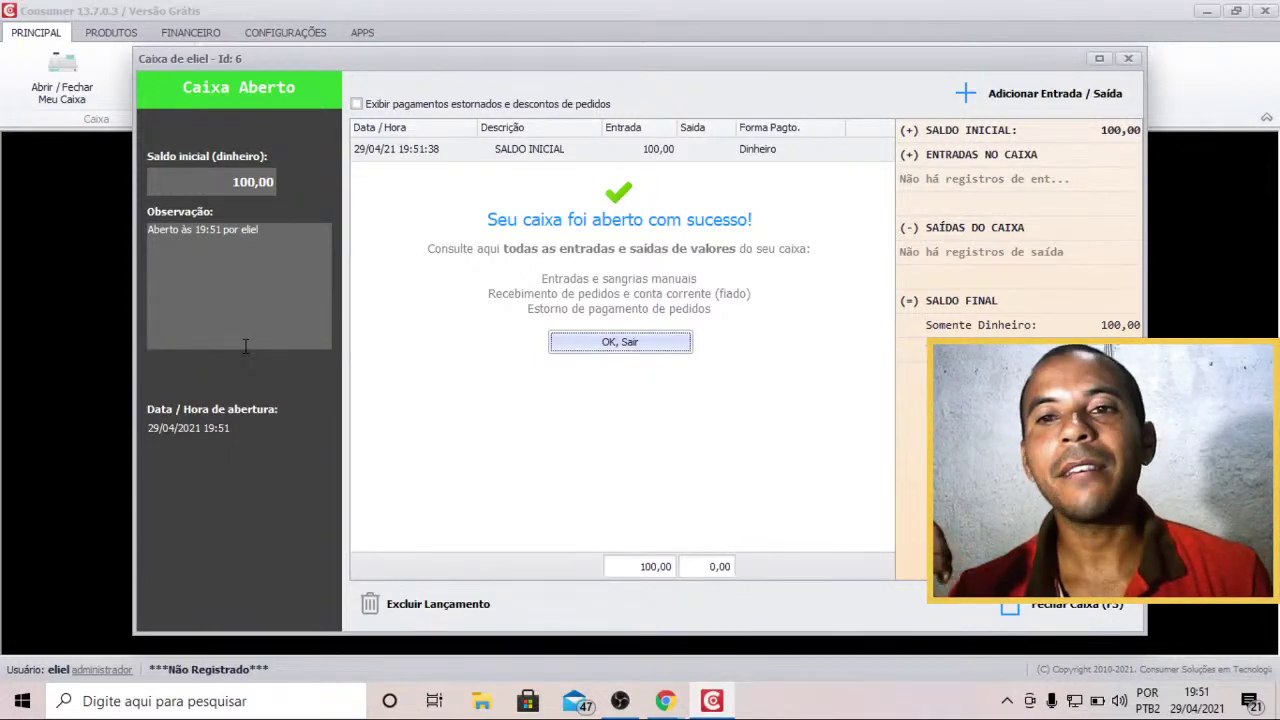
{"action": "key", "text": "Return"}
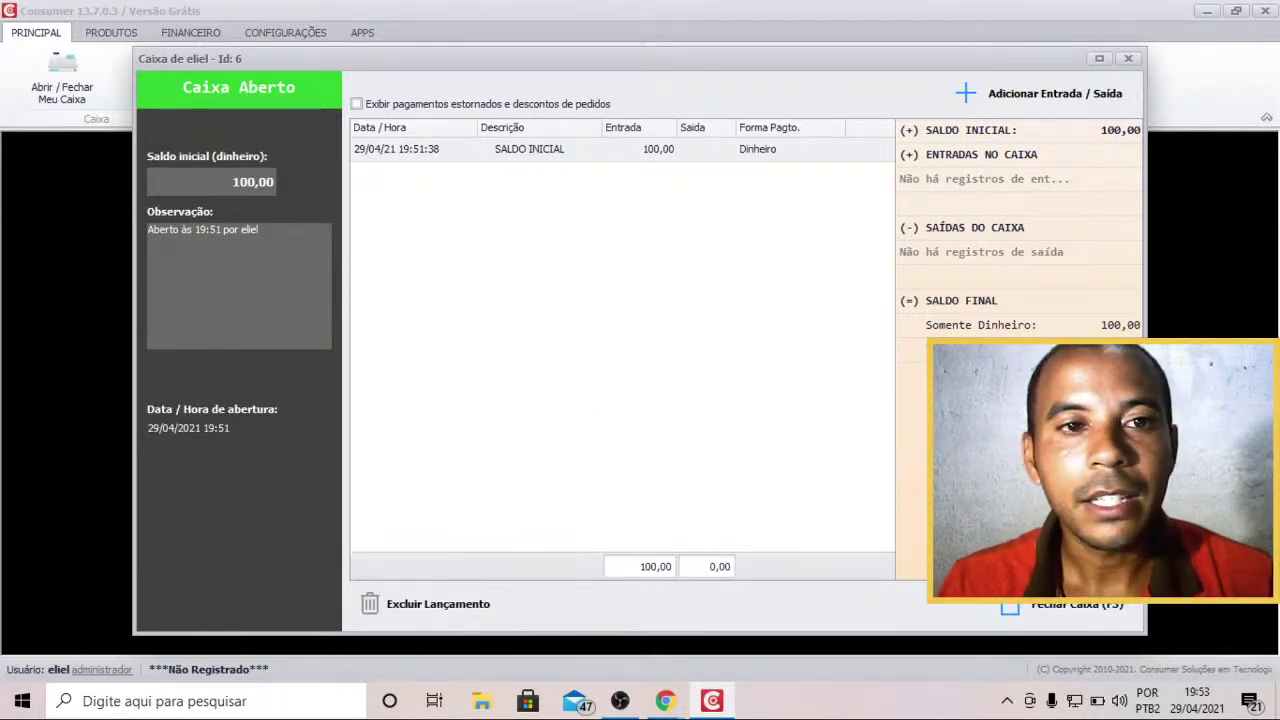
{"action": "left_click", "coordinate": [1127, 58]}
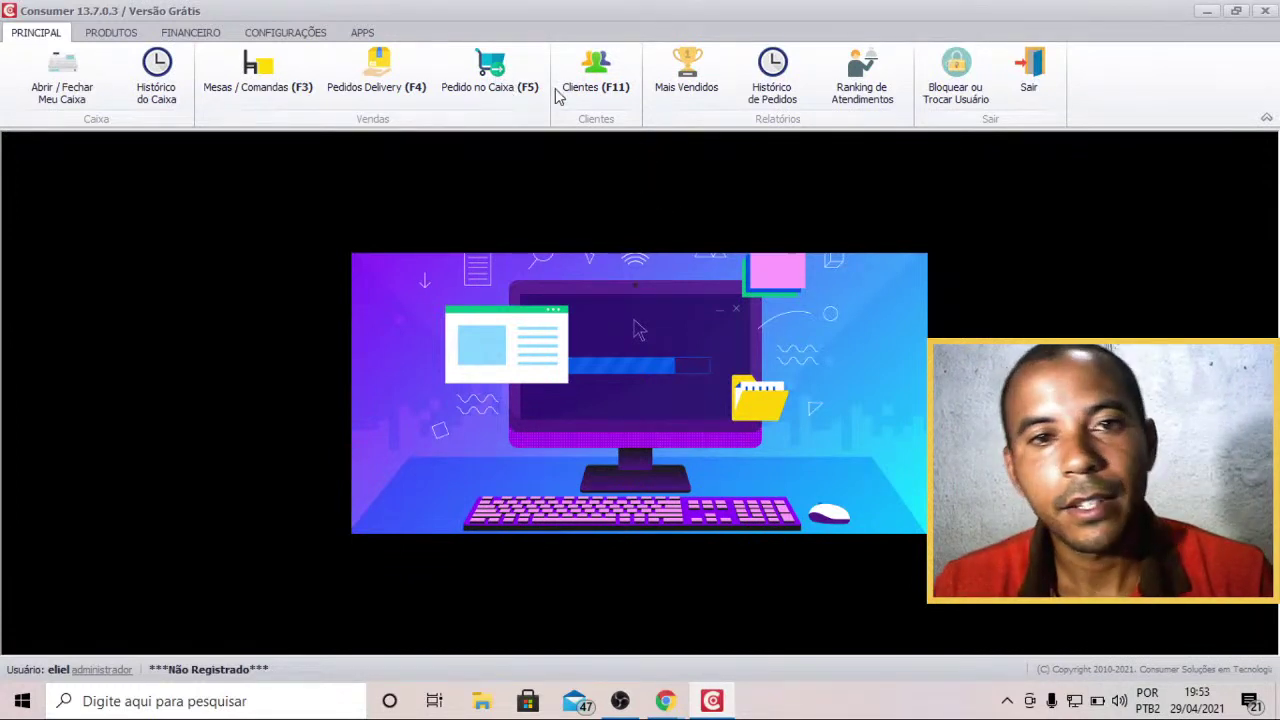
Start a new order at the cash register and add one Alabama Apimentado without extras from the product search
{"action": "left_click", "coordinate": [505, 90]}
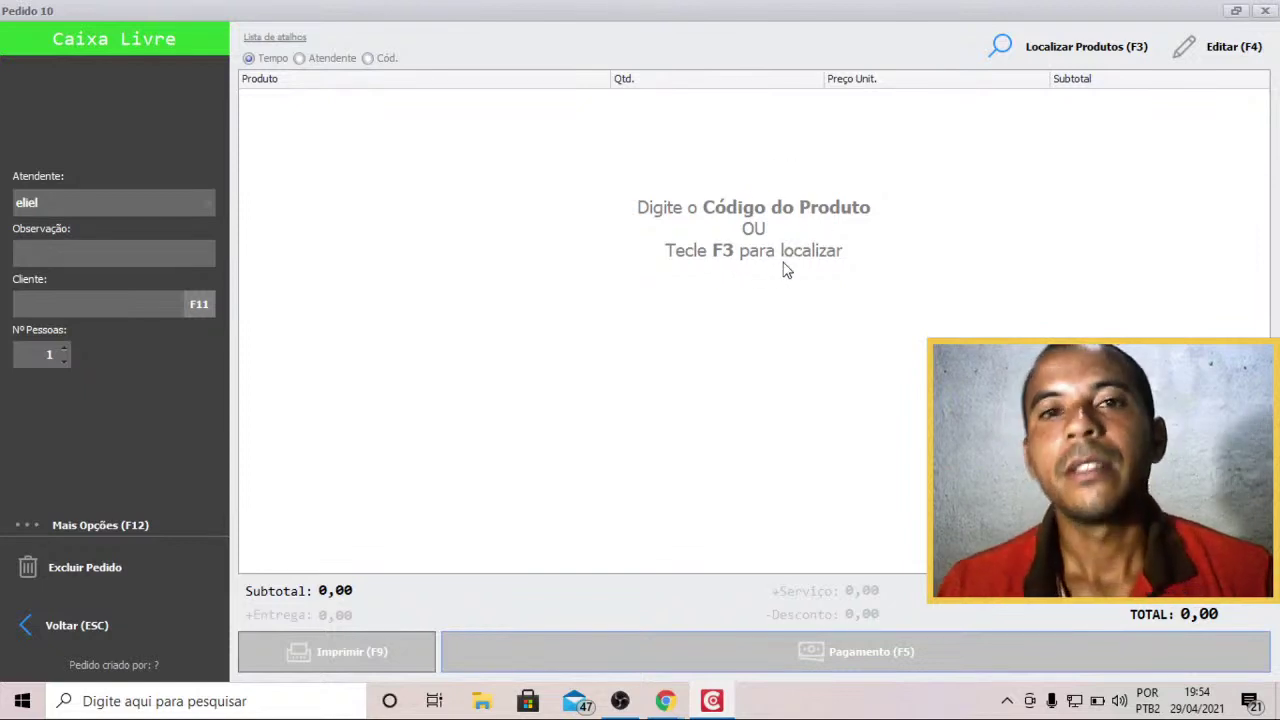
{"action": "key", "text": "F3"}
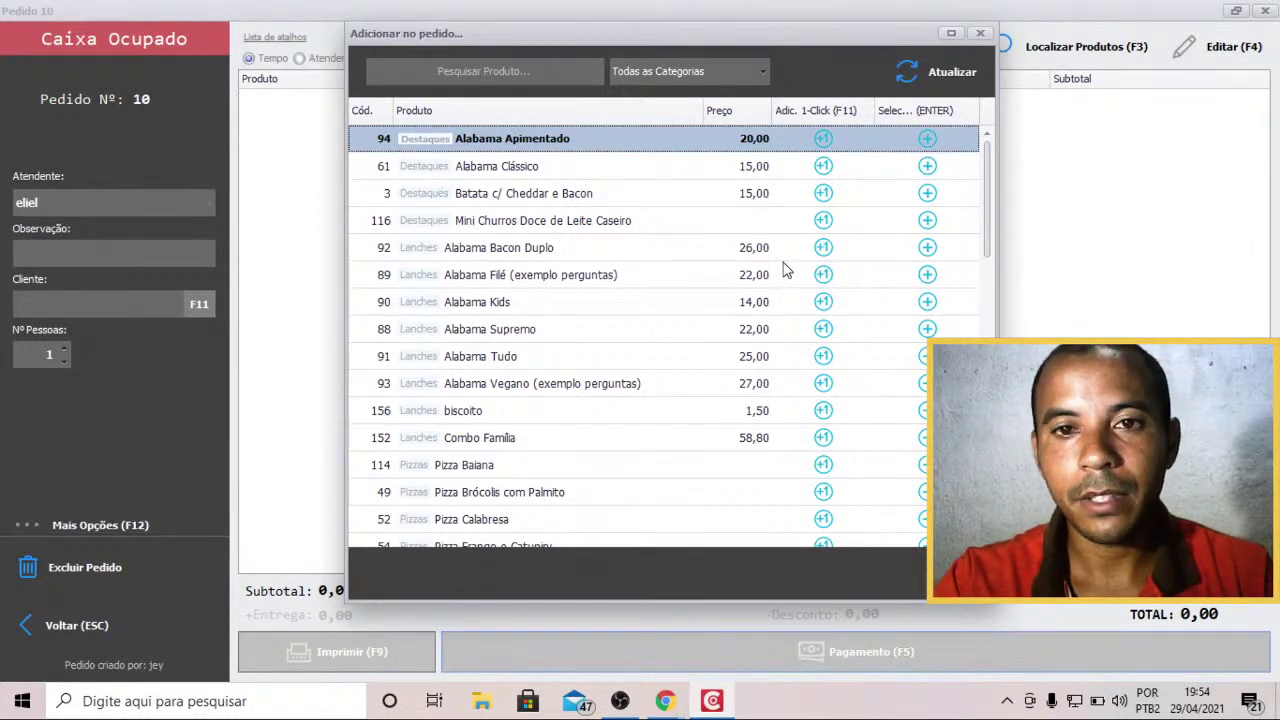
{"action": "key", "text": "Return"}
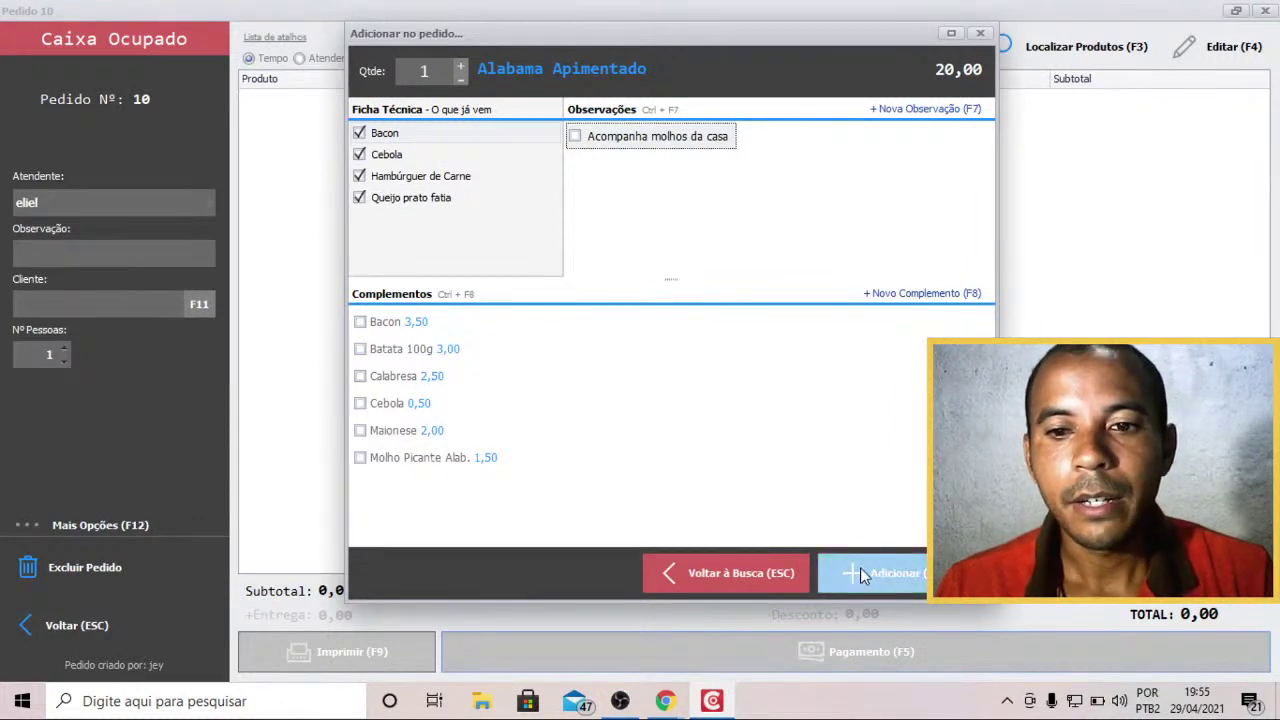
{"action": "left_click", "coordinate": [945, 575]}
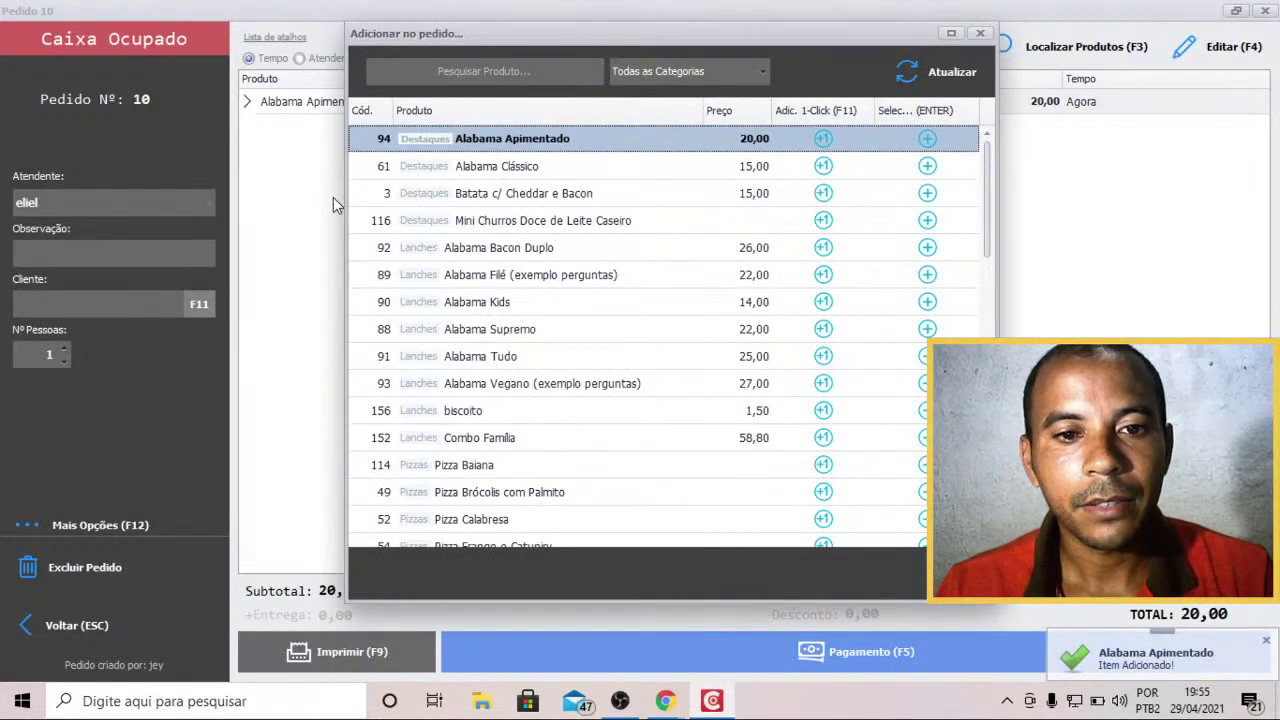
Add the product biscoito to the order with a quantity of 10
{"action": "left_click", "coordinate": [477, 416]}
{"action": "double_click", "coordinate": [477, 416]}
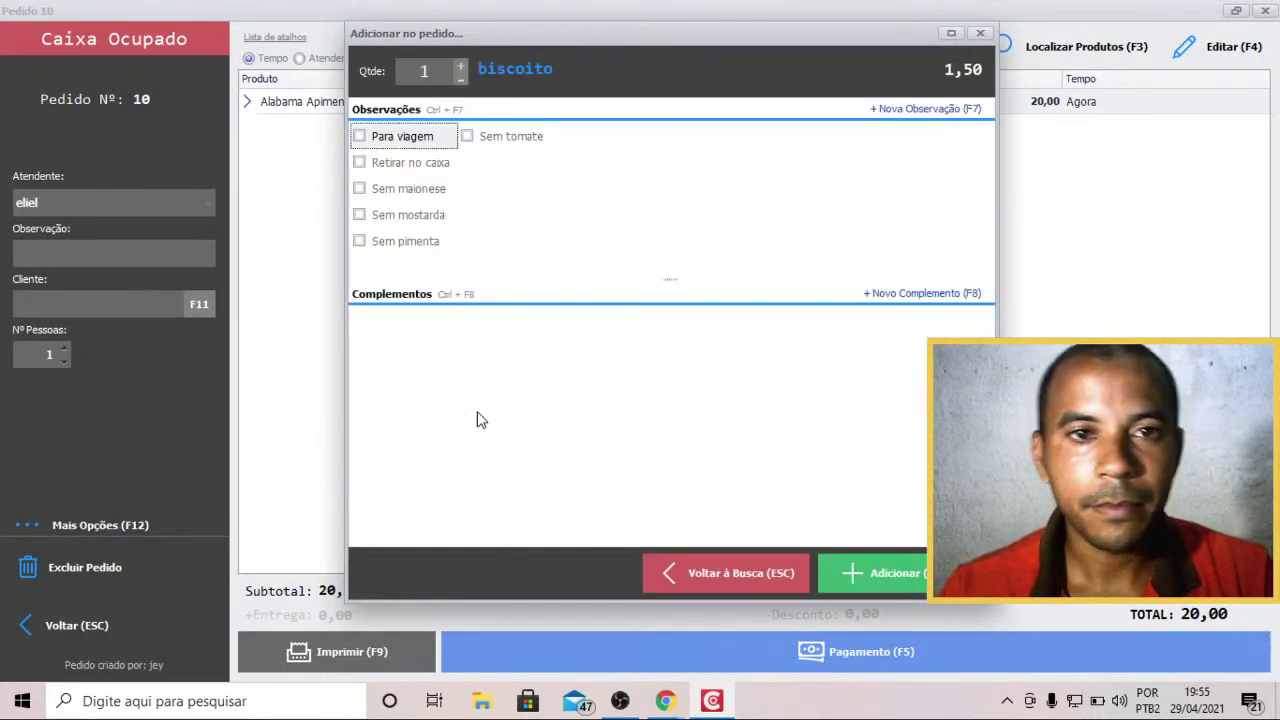
{"action": "double_click", "coordinate": [432, 68]}
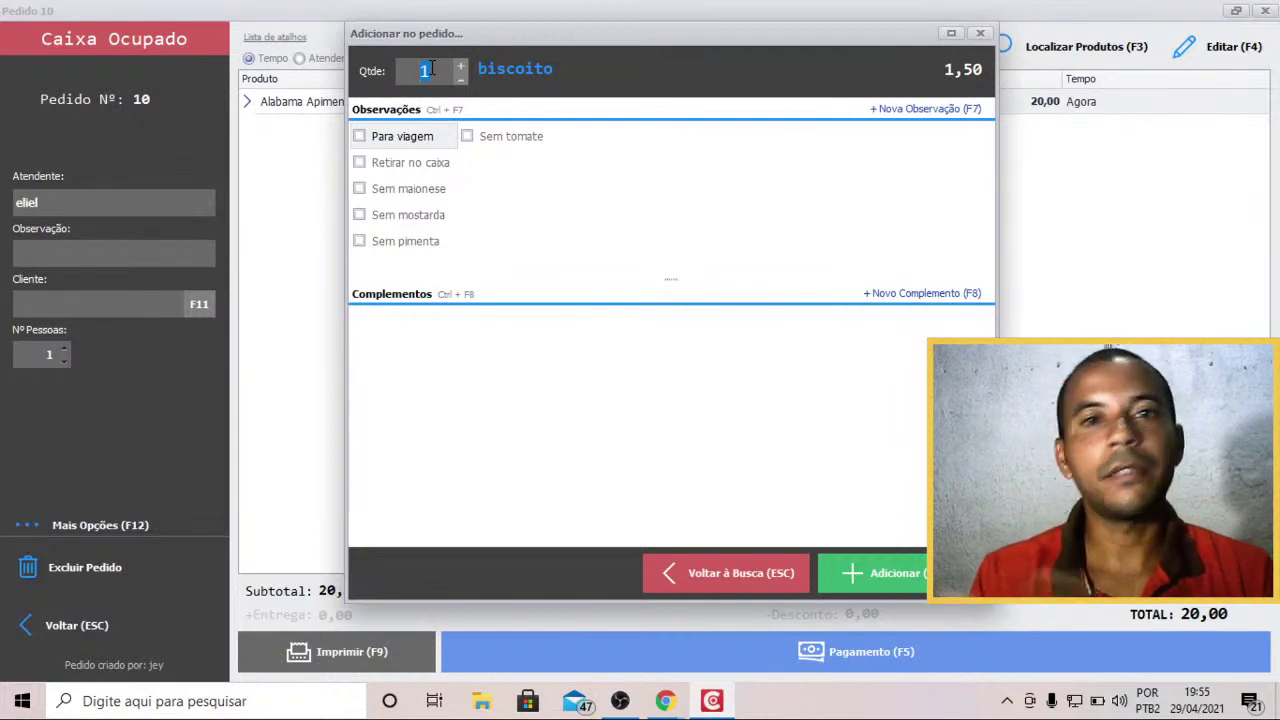
{"action": "type", "text": "10"}
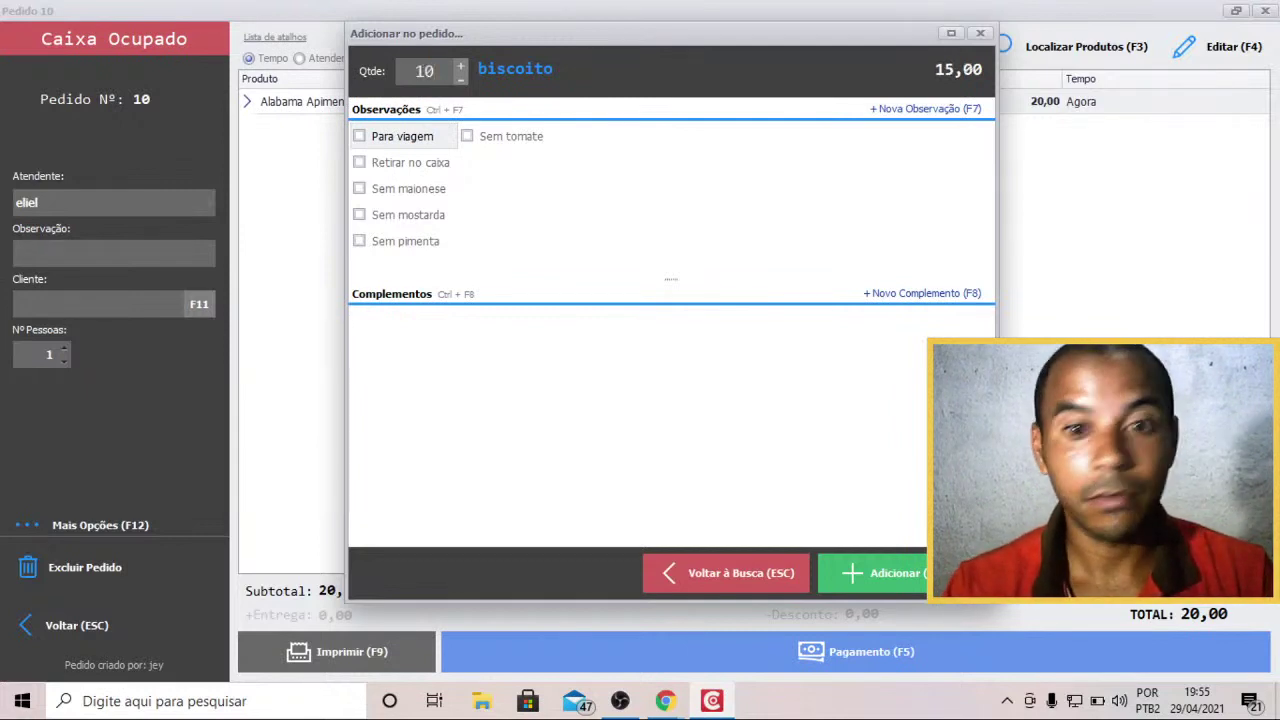
{"action": "key", "text": "Return"}
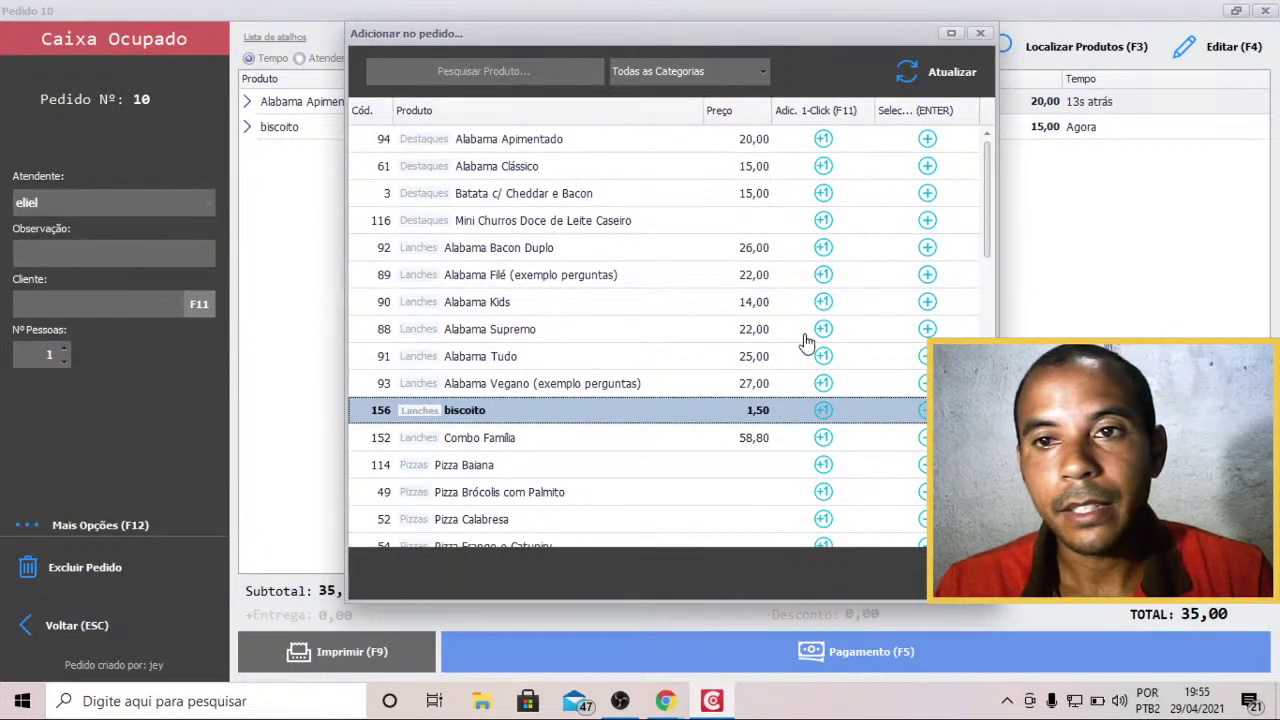
Add one Alabama Kids without extras to the order and close the product search
{"action": "key", "text": "Down"}
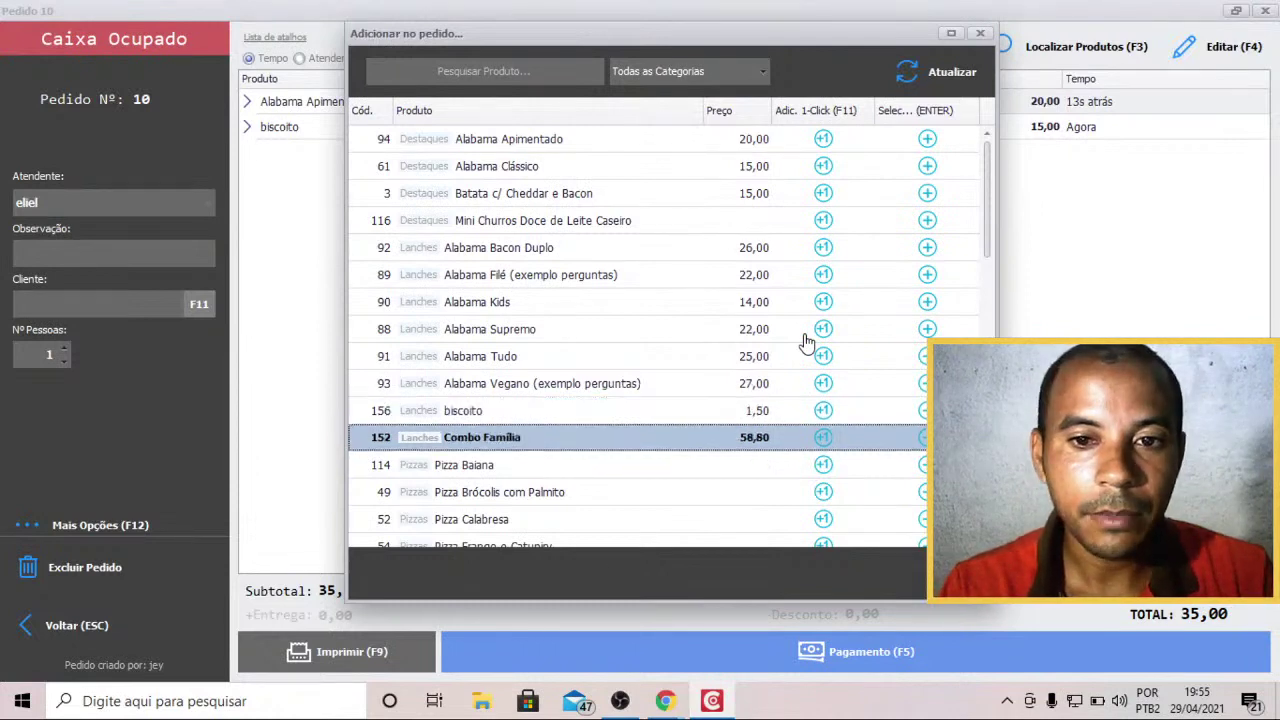
{"action": "key", "text": "Up"}
{"action": "key", "text": "Up"}
{"action": "key", "text": "Up"}
{"action": "key", "text": "Up"}
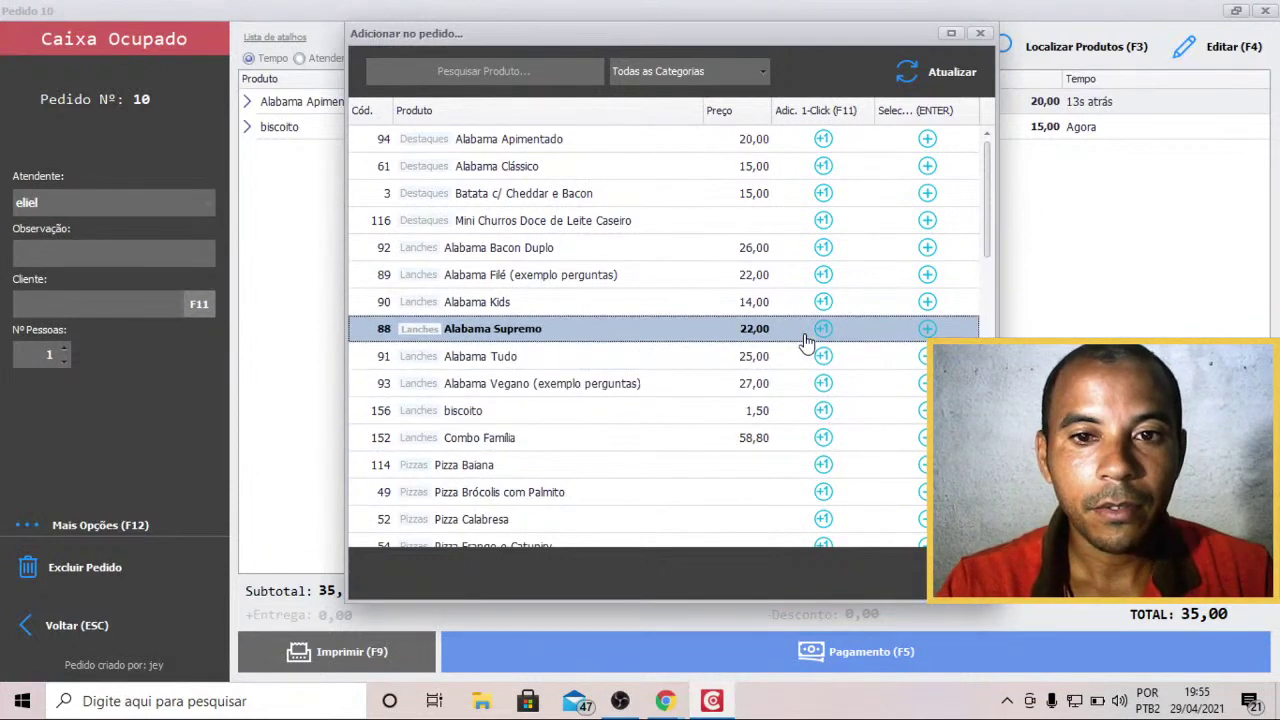
{"action": "key", "text": "Up"}
{"action": "key", "text": "Return"}
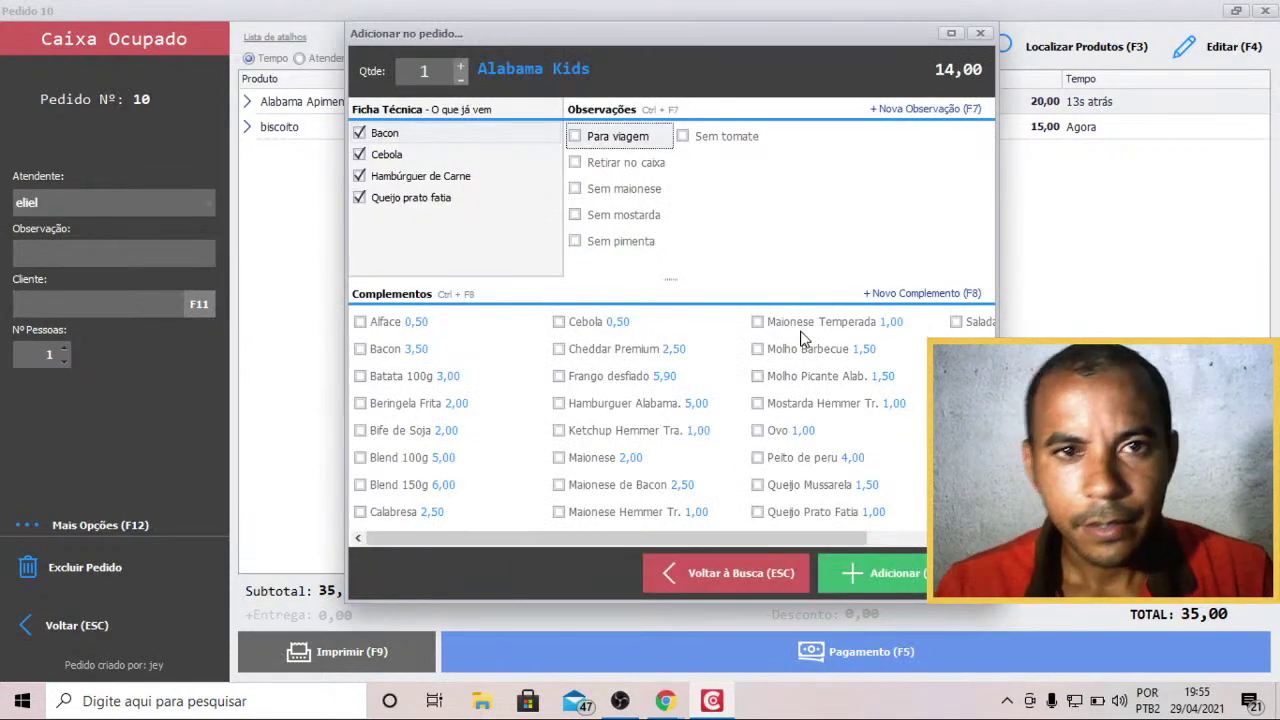
{"action": "key", "text": "Return"}
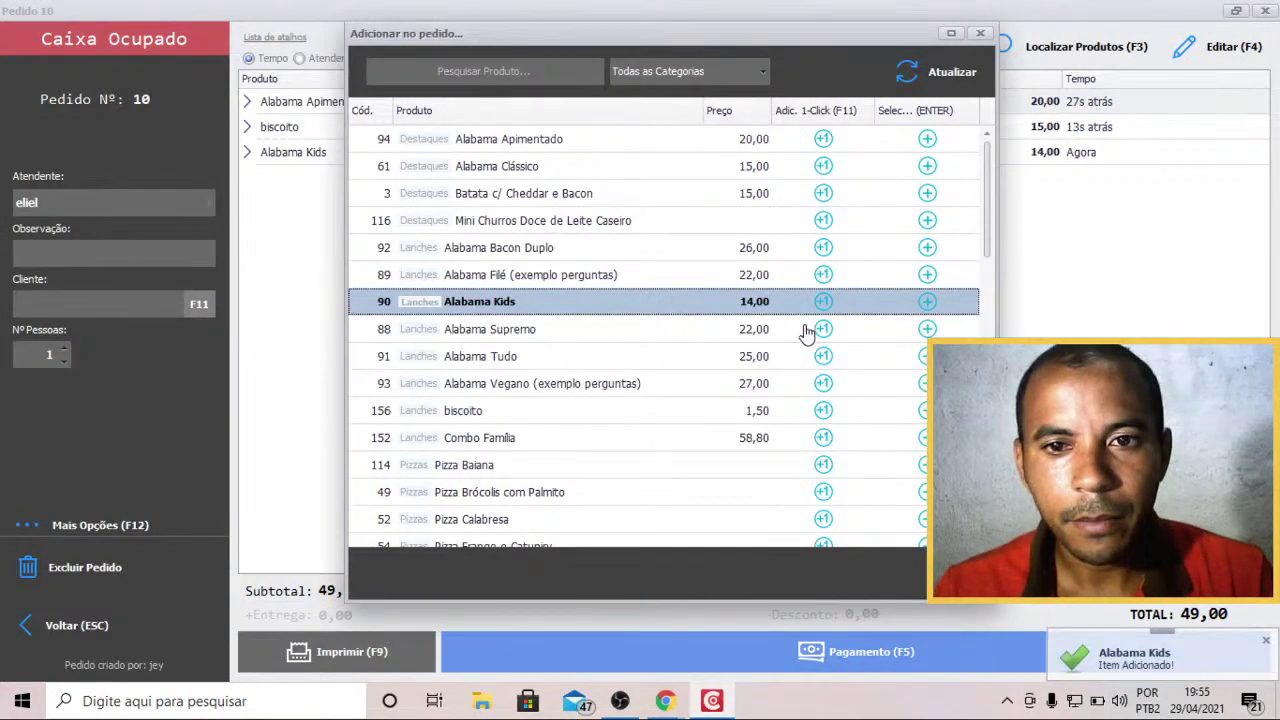
{"action": "left_click", "coordinate": [982, 35]}
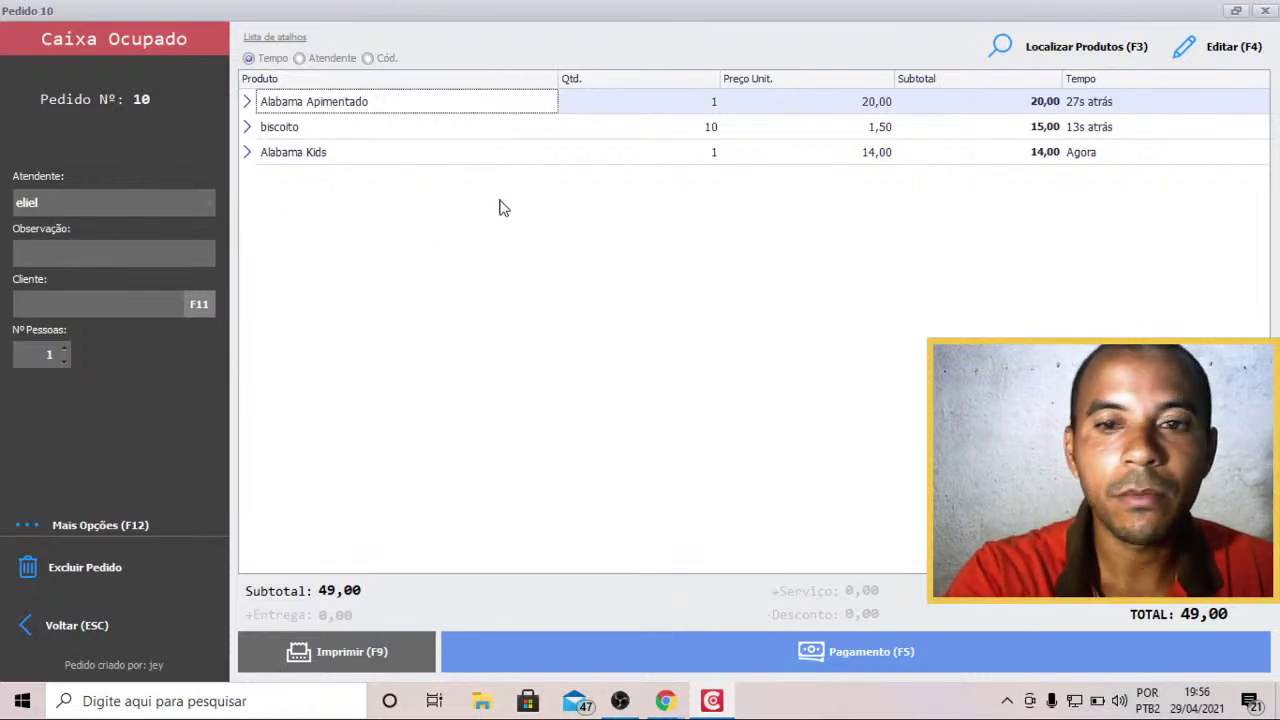
Start the payment for the order and choose credit (Crédito) as the payment method
{"action": "key", "text": "F5"}
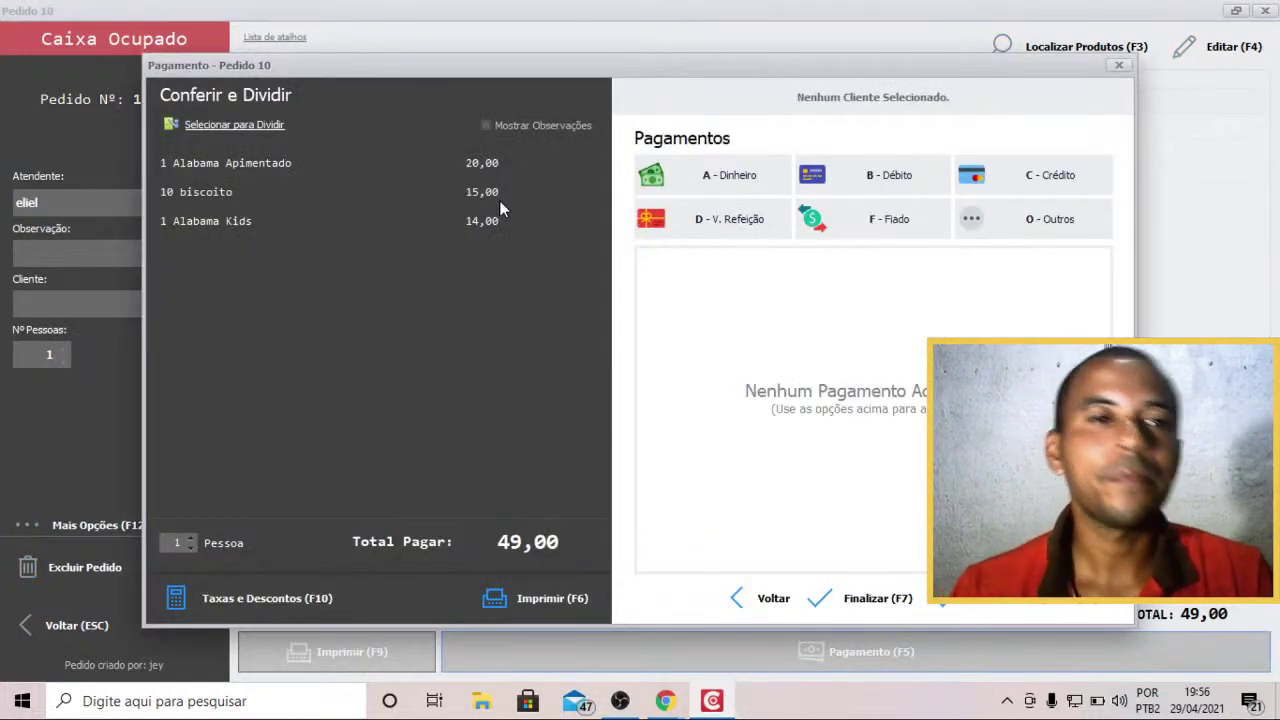
{"action": "left_click_drag", "start_coordinate": [686, 69], "coordinate": [671, 106]}
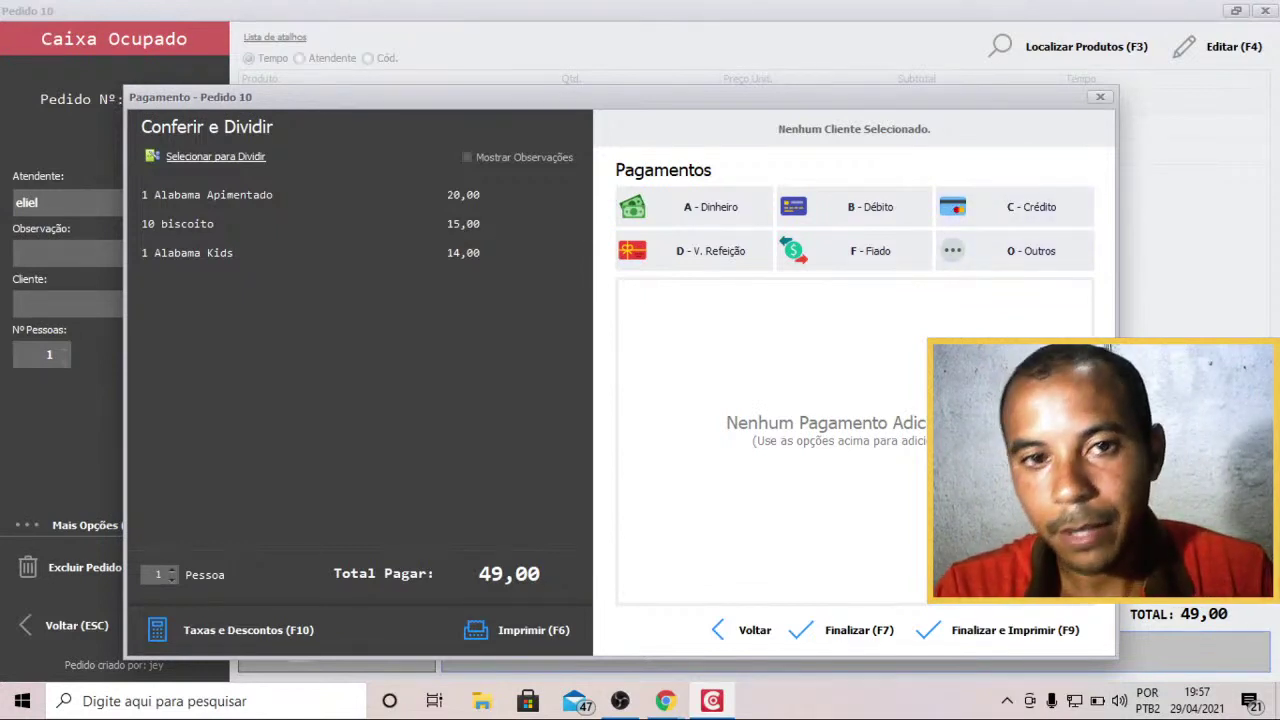
{"action": "key", "text": "c"}
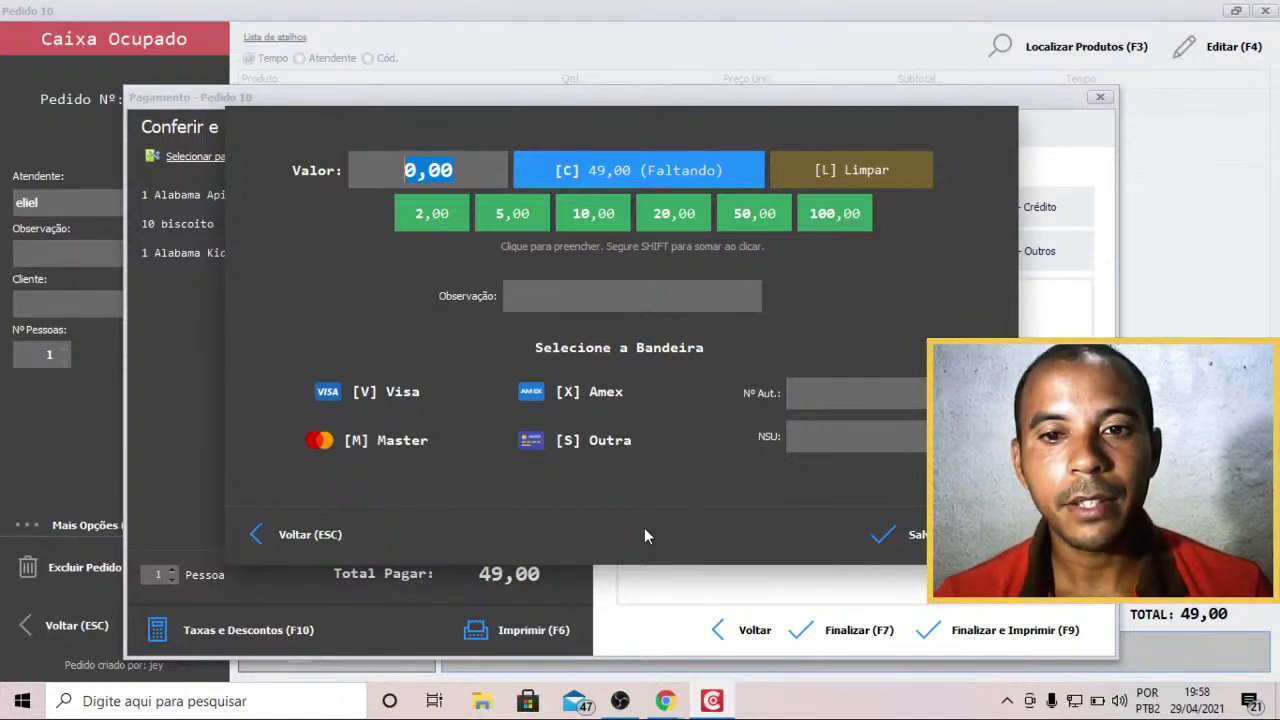
{"action": "left_click", "coordinate": [818, 390]}
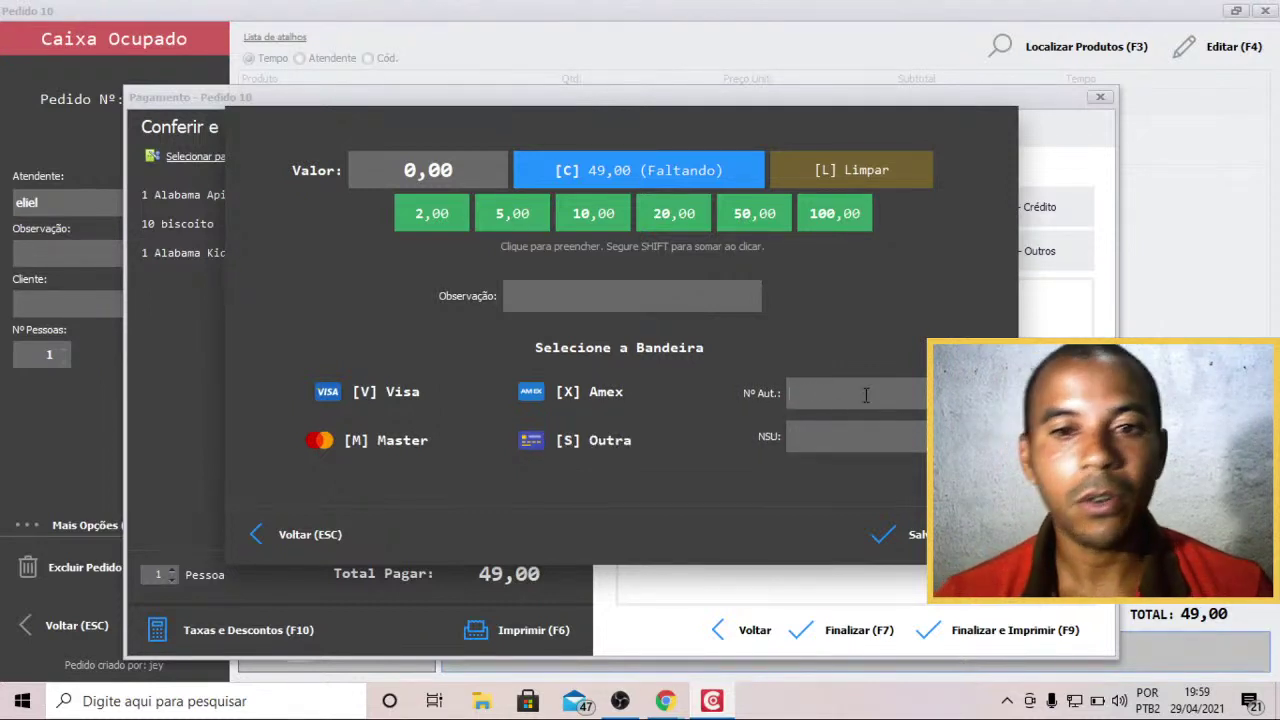
{"action": "type", "text": "5454"}
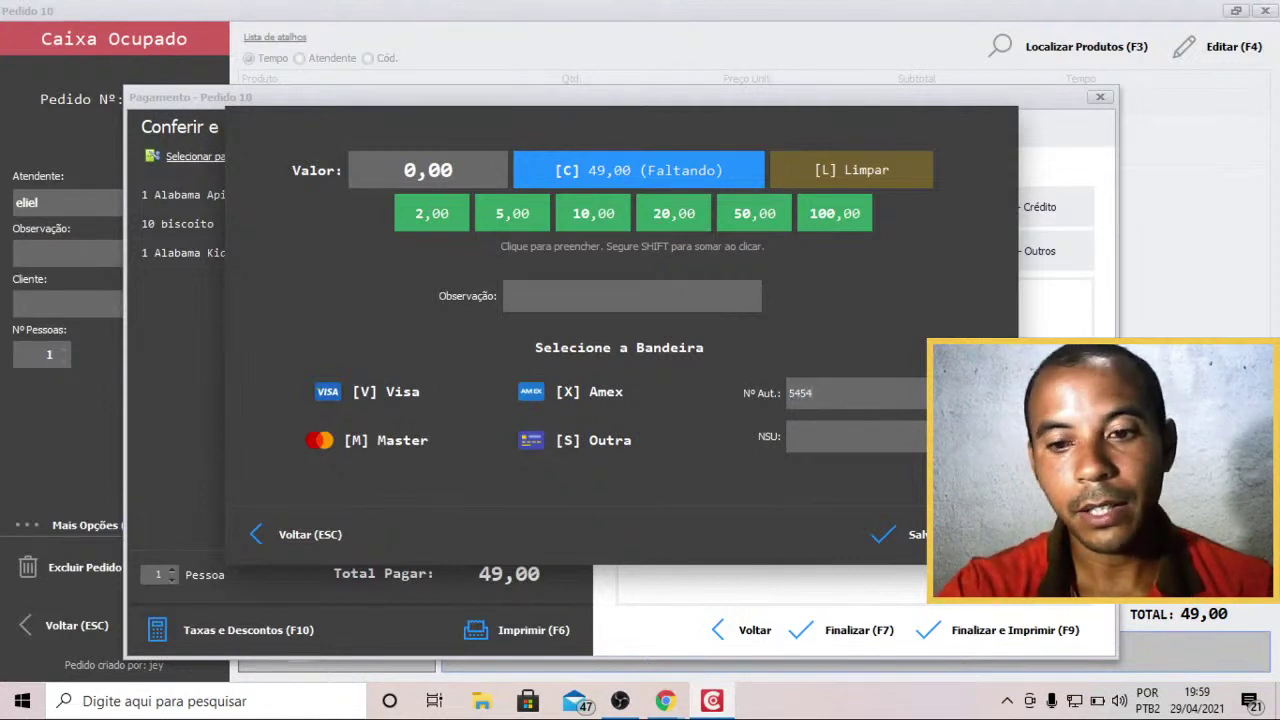
{"action": "key", "text": "BackSpace"}
{"action": "key", "text": "BackSpace"}
{"action": "key", "text": "BackSpace"}
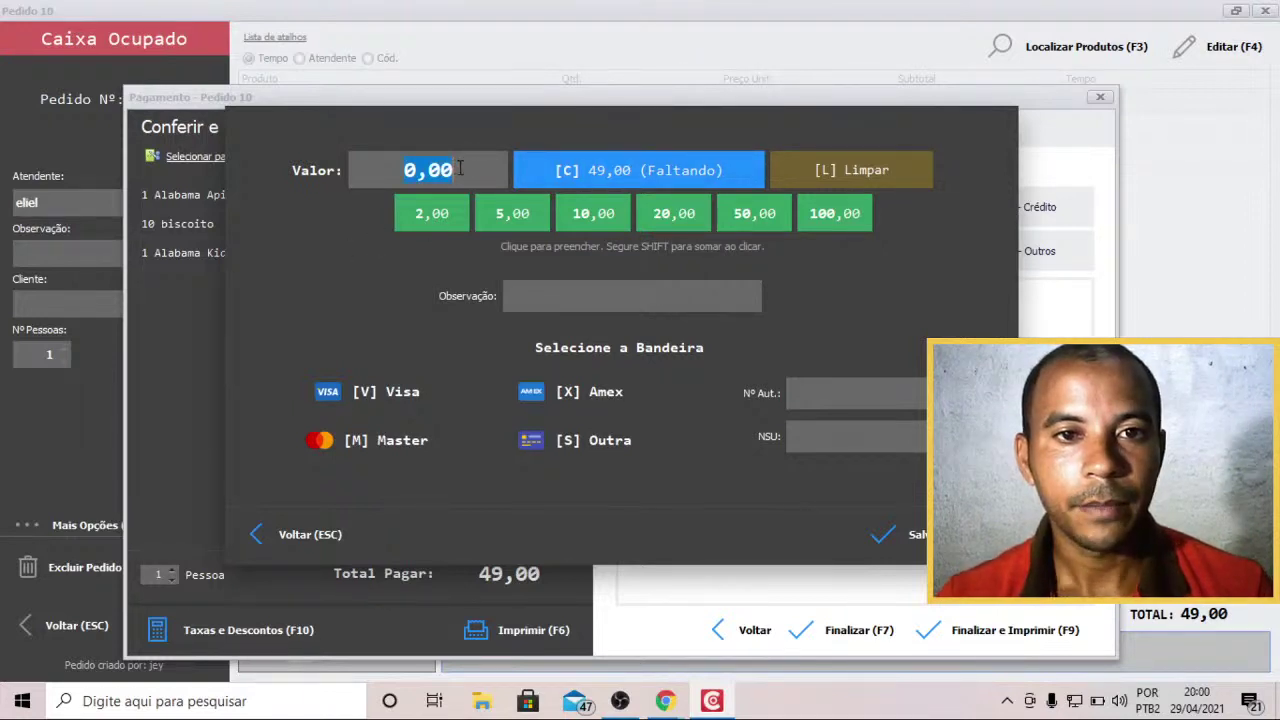
Register a credit card payment of 49,00 with the Master brand and finalize the order
{"action": "type", "text": "4"}
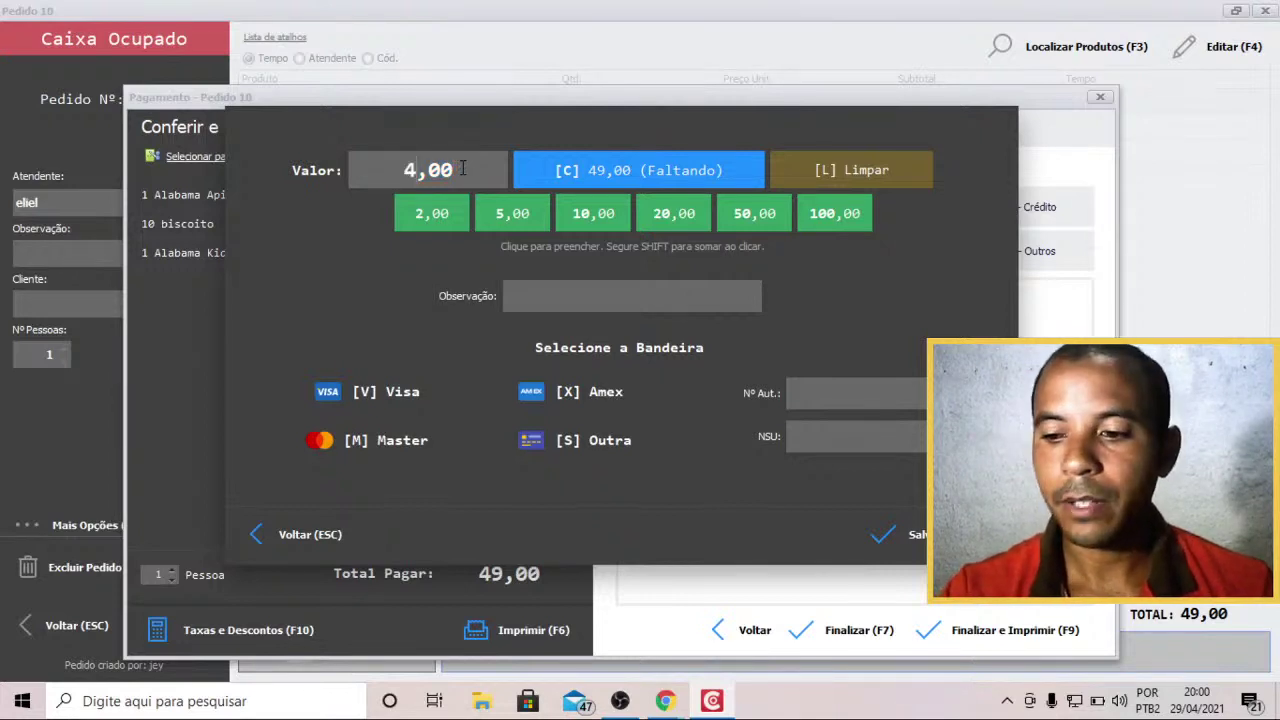
{"action": "type", "text": "9"}
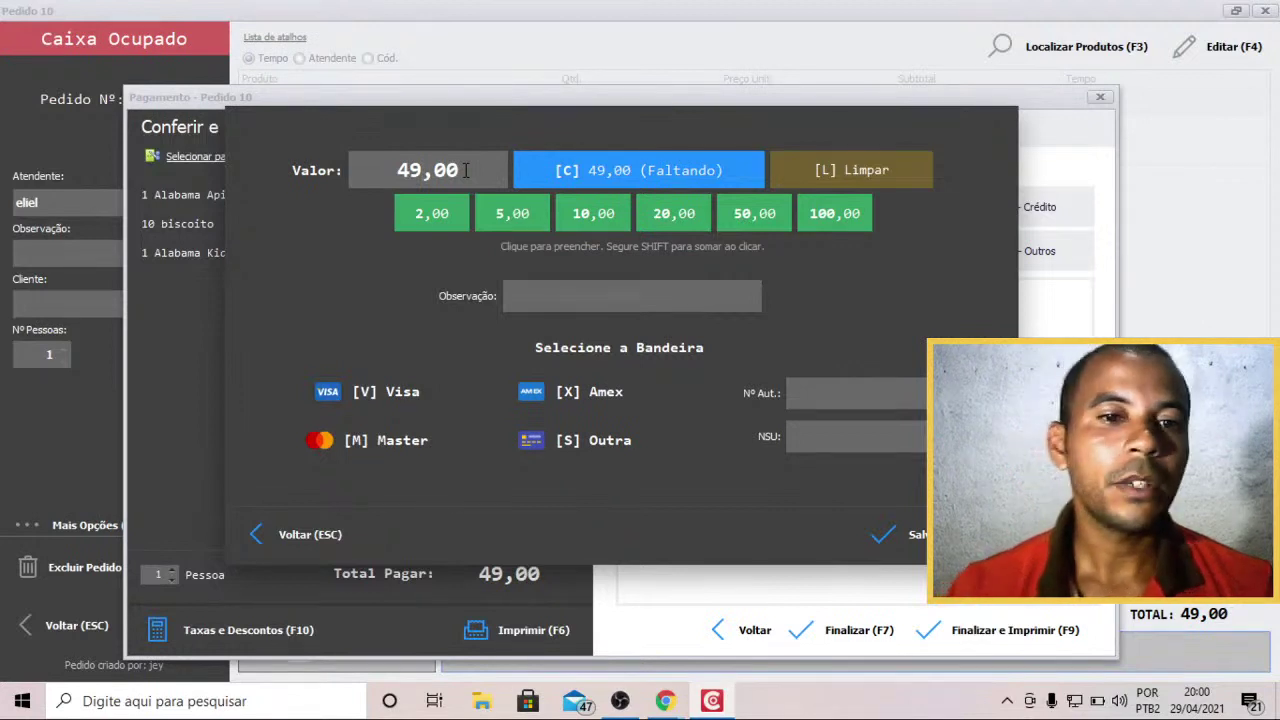
{"action": "type", "text": "m"}
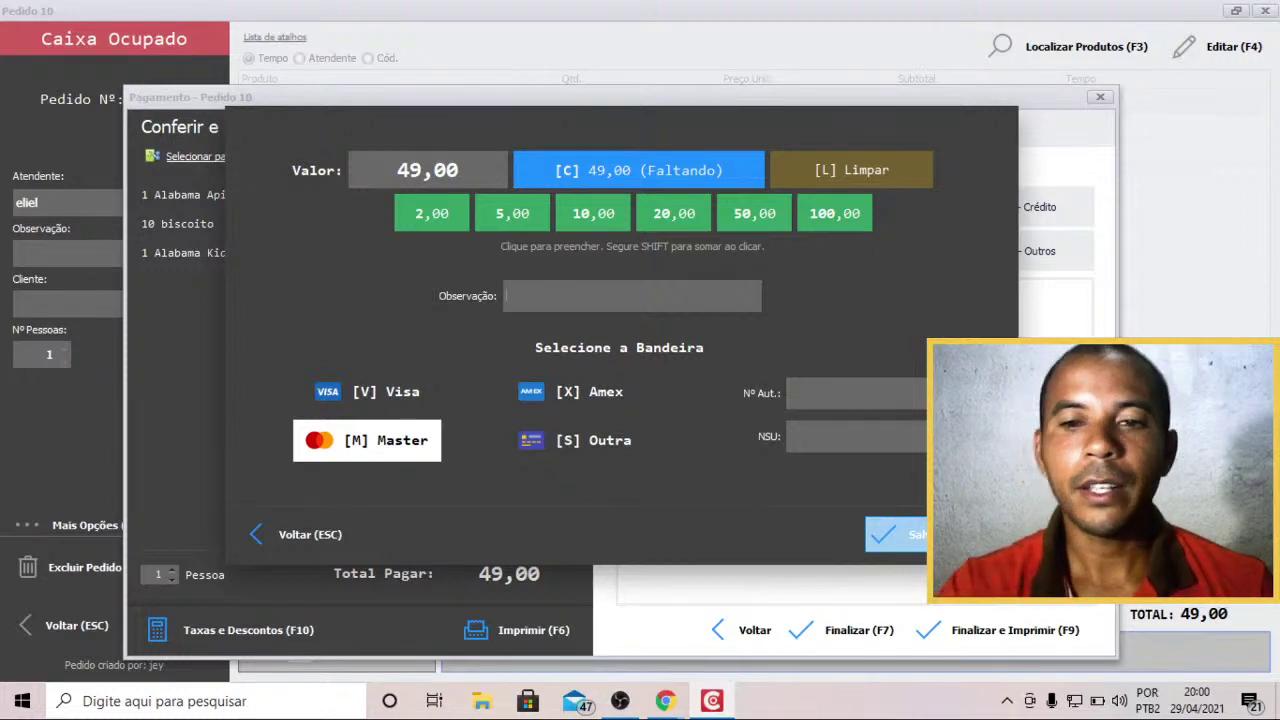
{"action": "left_click", "coordinate": [900, 535]}
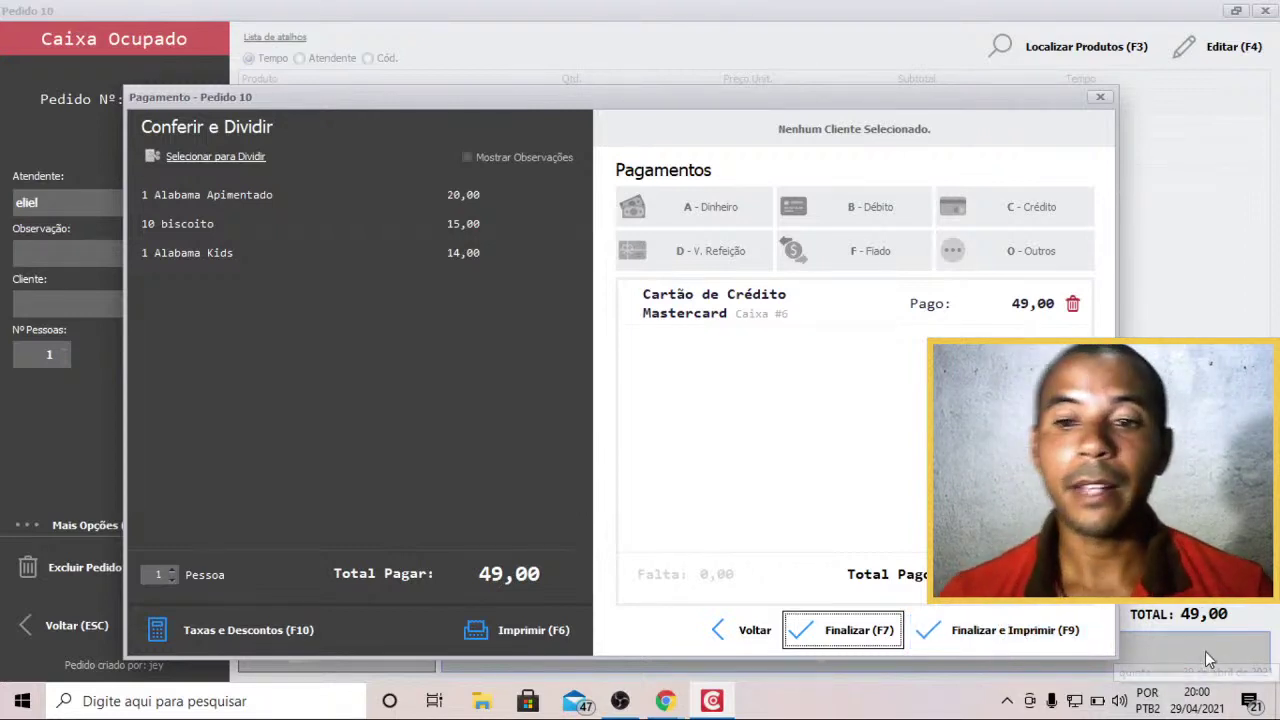
{"action": "left_click", "coordinate": [982, 645]}
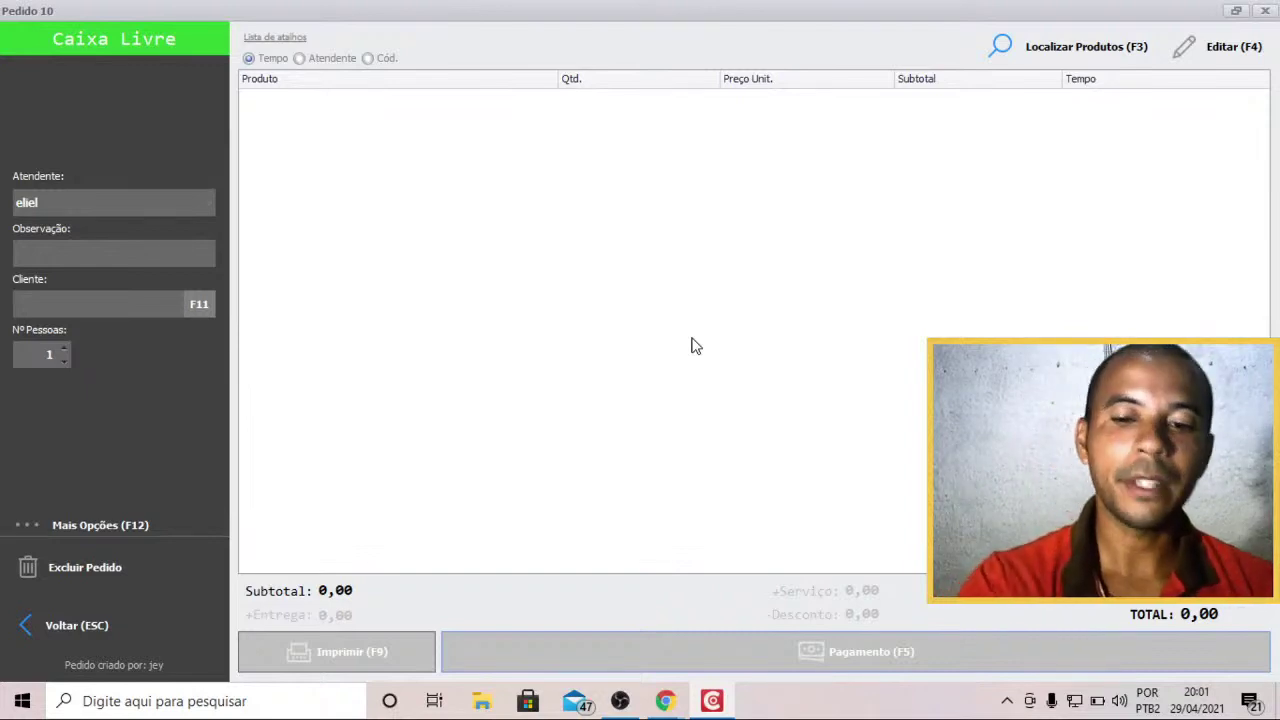
Start a new order from the product search and add the product biscoito with a quantity of 20
{"action": "left_click", "coordinate": [695, 345]}
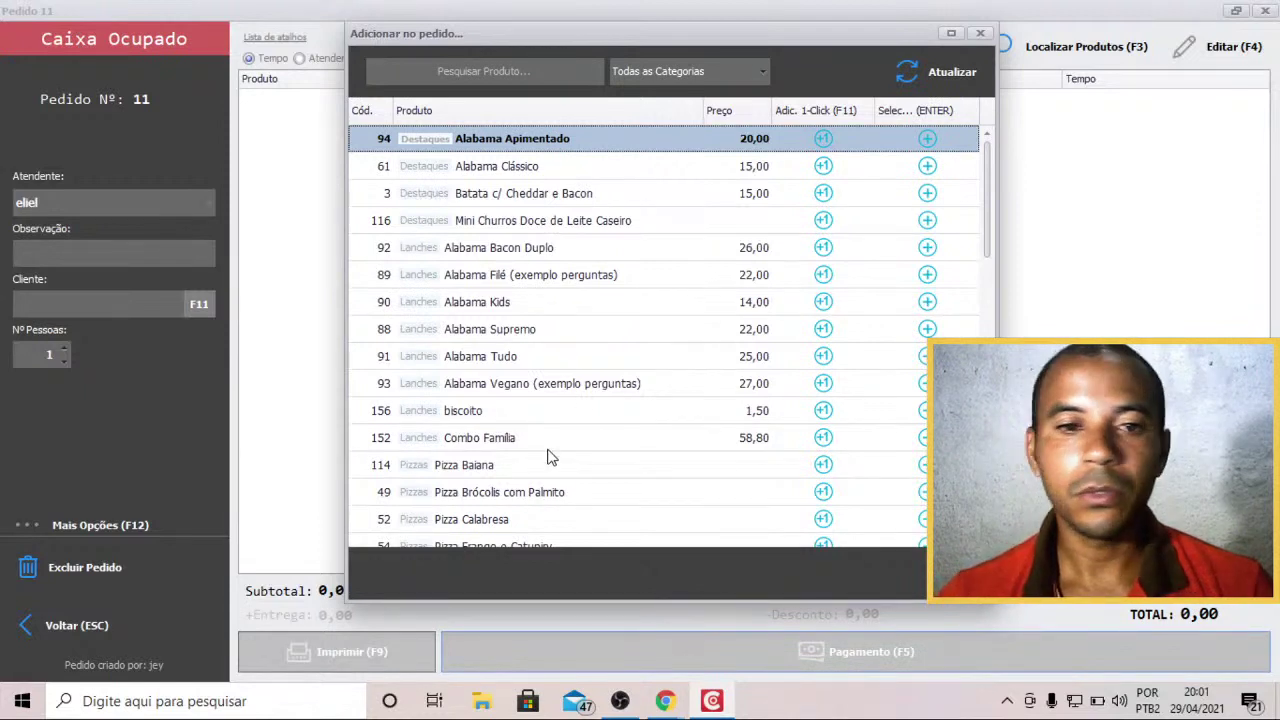
{"action": "left_click", "coordinate": [525, 408]}
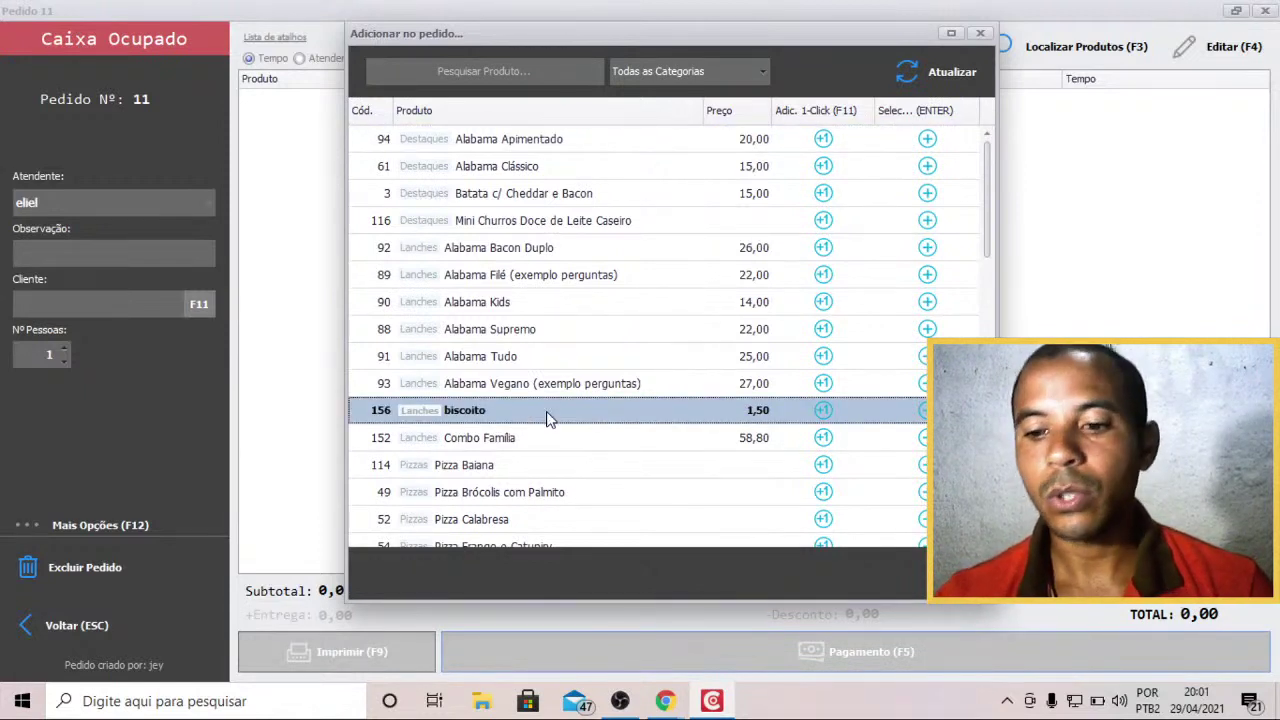
{"action": "double_click", "coordinate": [548, 418]}
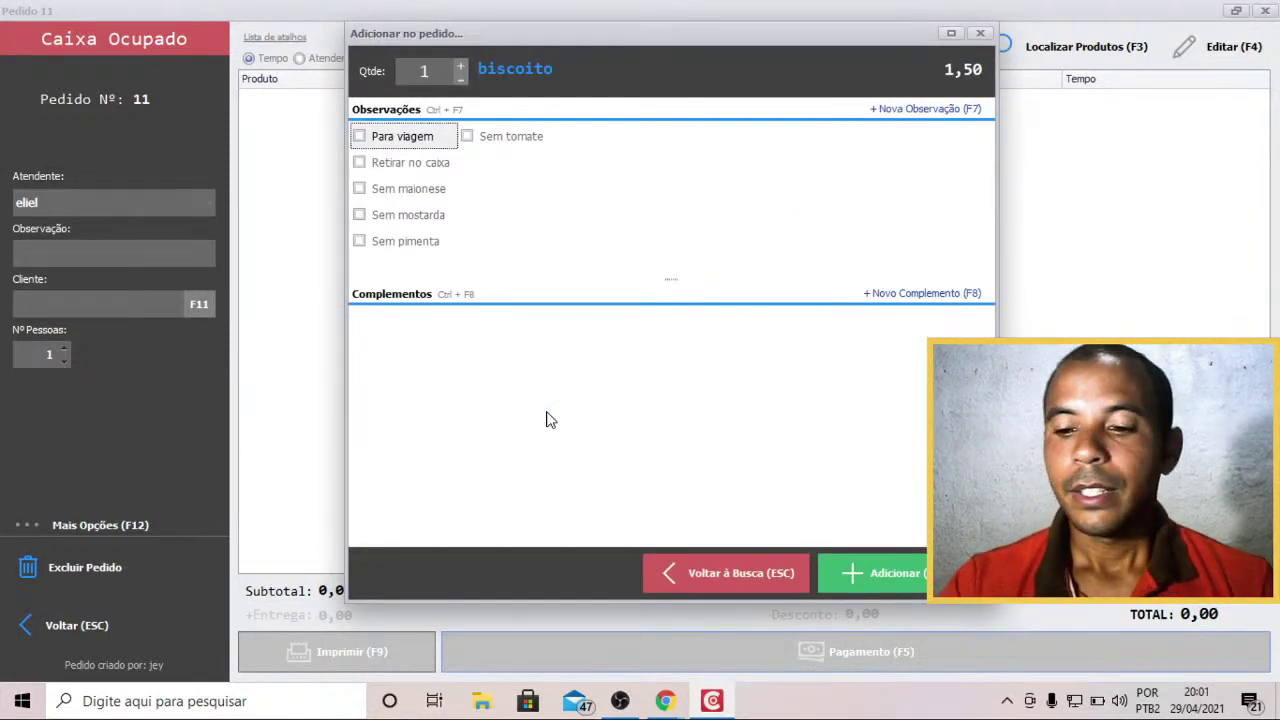
{"action": "key", "text": "plus"}
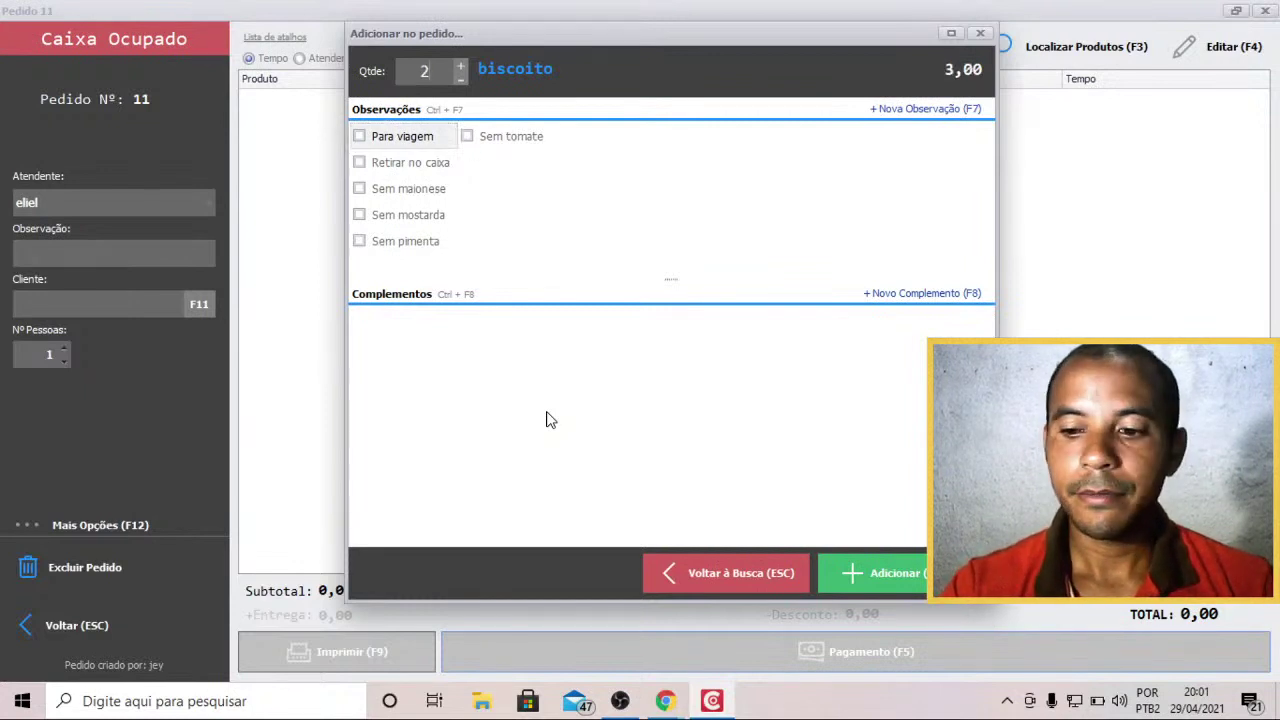
{"action": "type", "text": "0"}
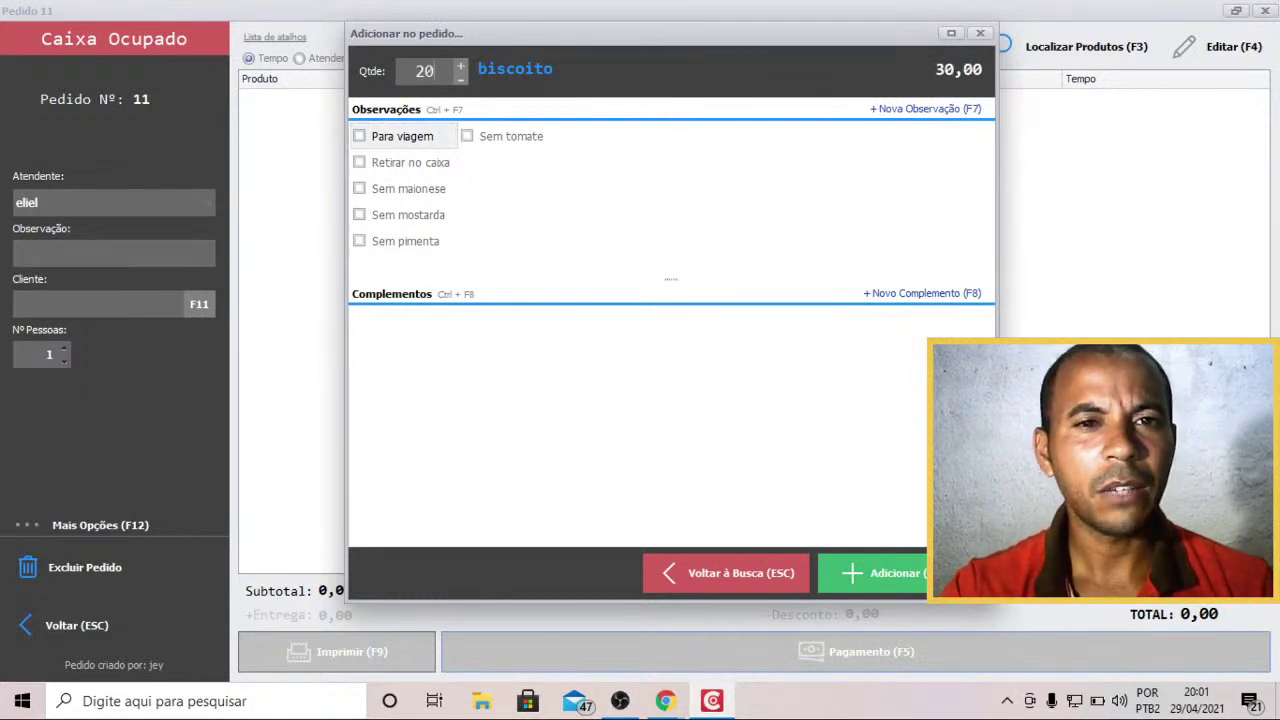
{"action": "key", "text": "Return"}
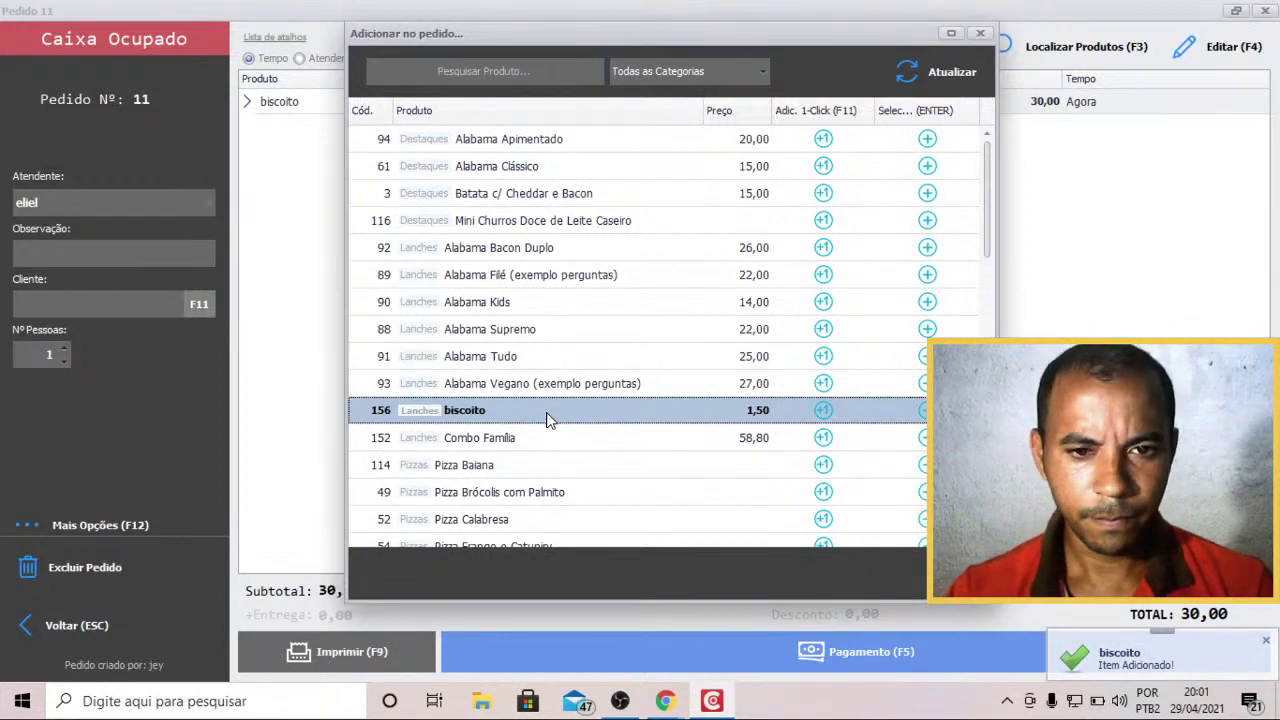
Open the options of the Combo Família product and try to confirm the combo without choosing any item
{"action": "key", "text": "Down"}
{"action": "key", "text": "Up"}
{"action": "key", "text": "Up"}
{"action": "key", "text": "Up"}
{"action": "key", "text": "Up"}
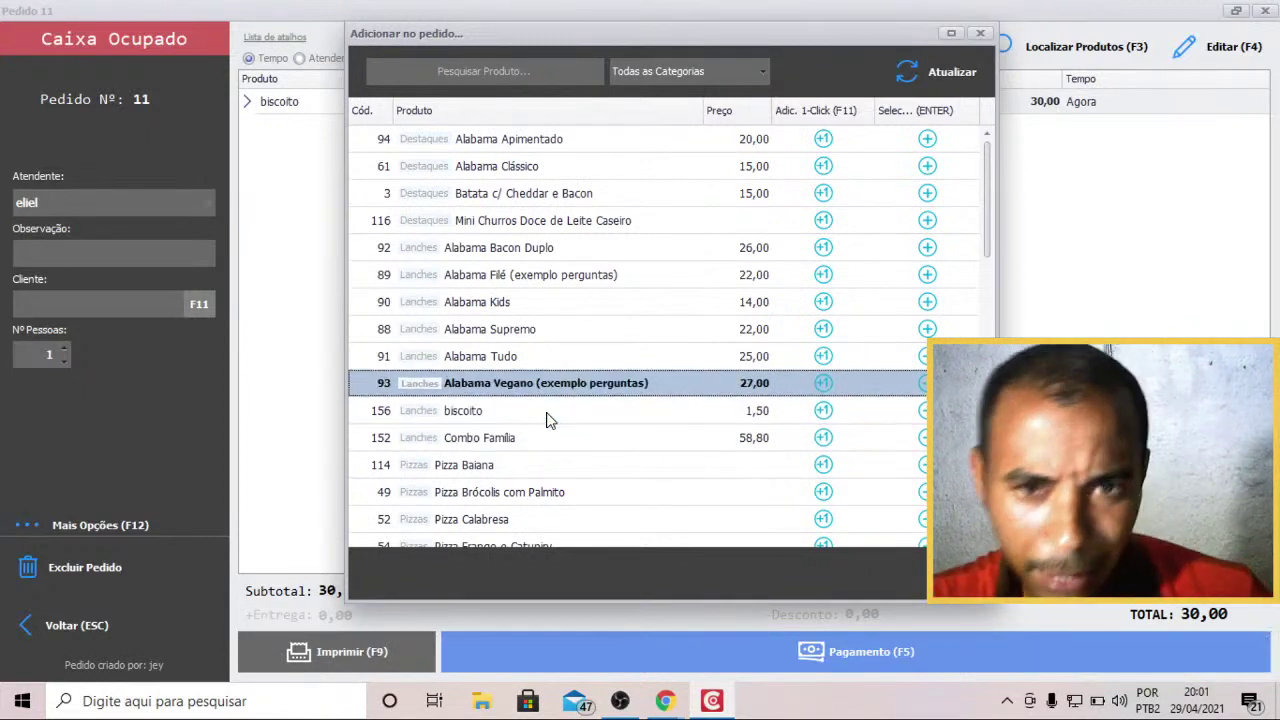
{"action": "key", "text": "Up"}
{"action": "key", "text": "Up"}
{"action": "key", "text": "Down"}
{"action": "key", "text": "Down"}
{"action": "key", "text": "Down"}
{"action": "key", "text": "Down"}
{"action": "key", "text": "Down"}
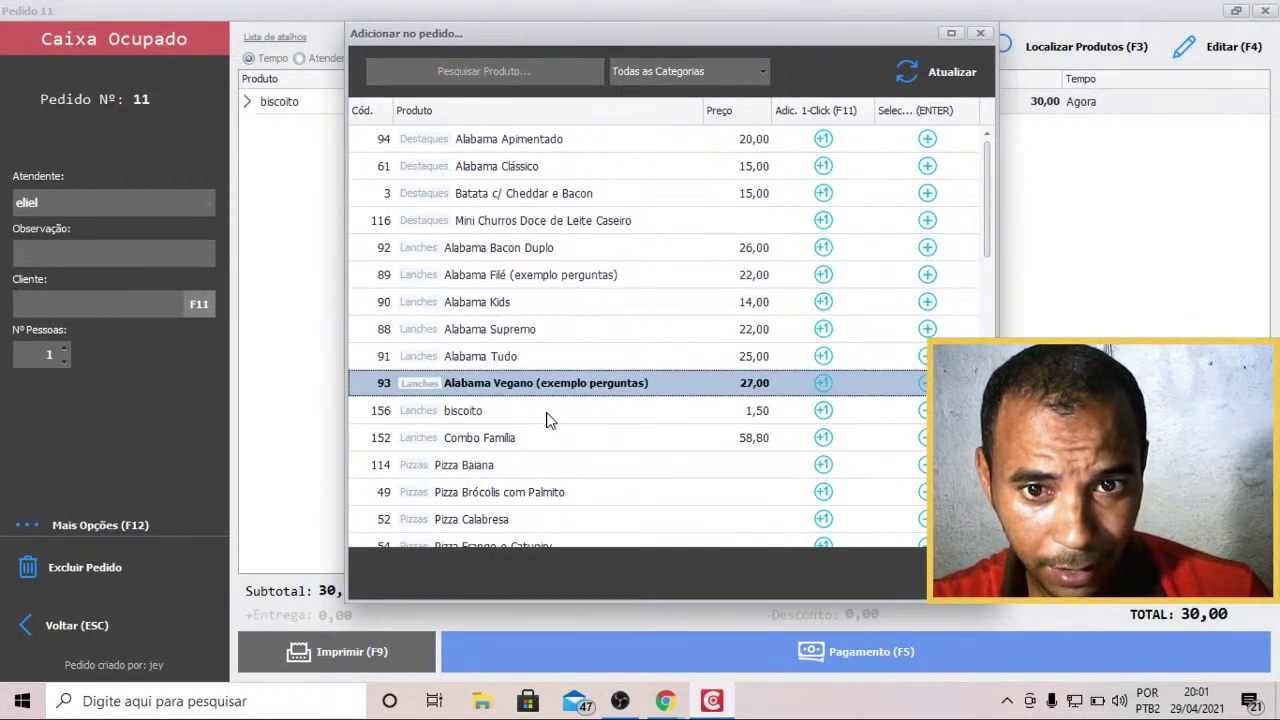
{"action": "key", "text": "Down"}
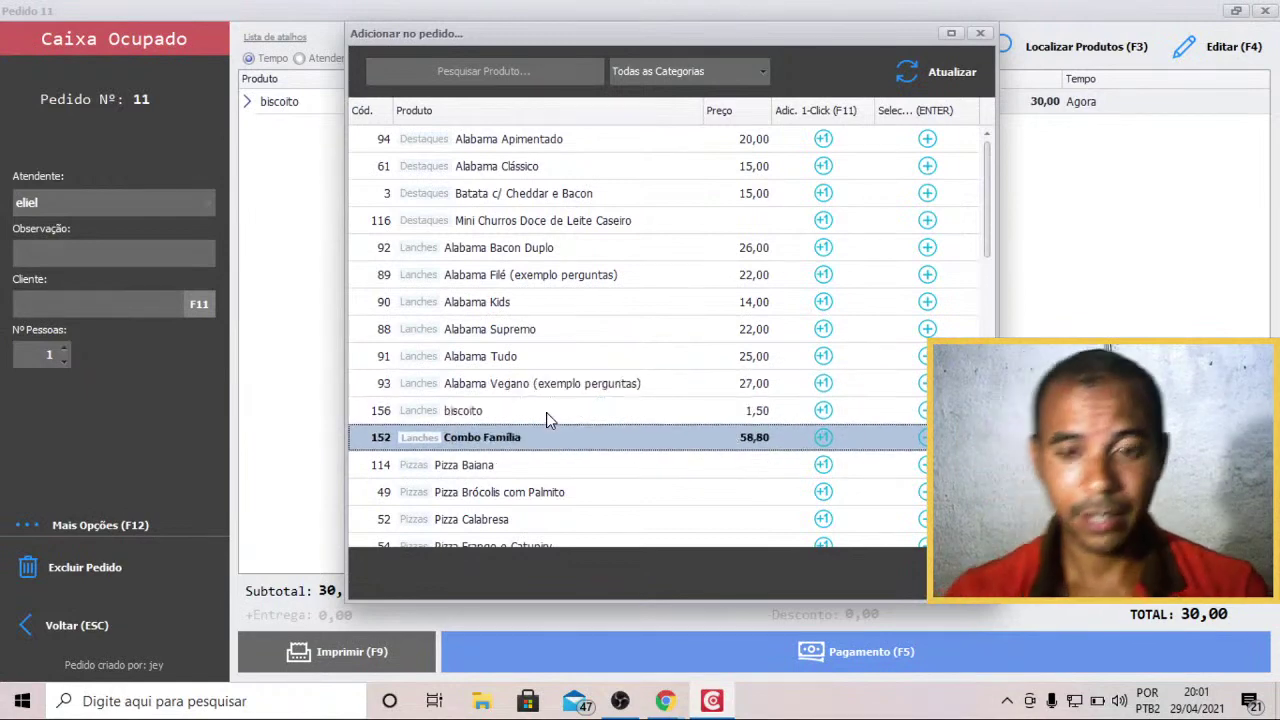
{"action": "key", "text": "Return"}
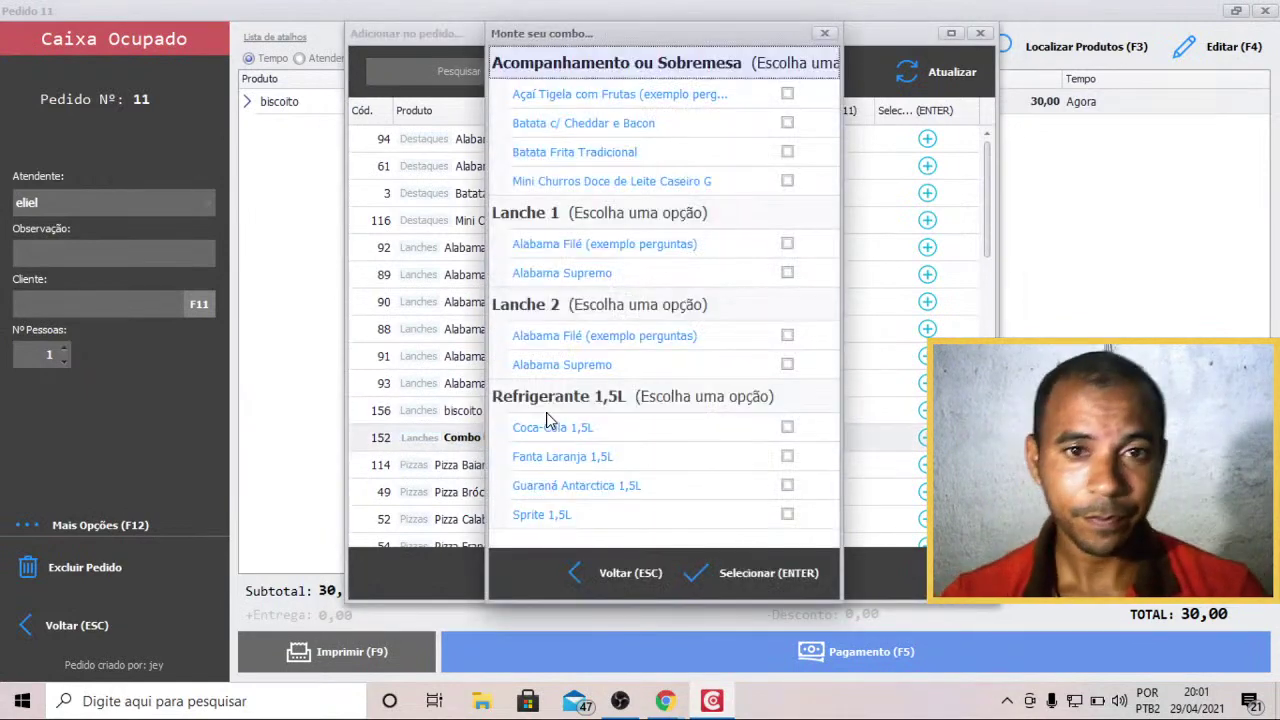
{"action": "left_click", "coordinate": [748, 578]}
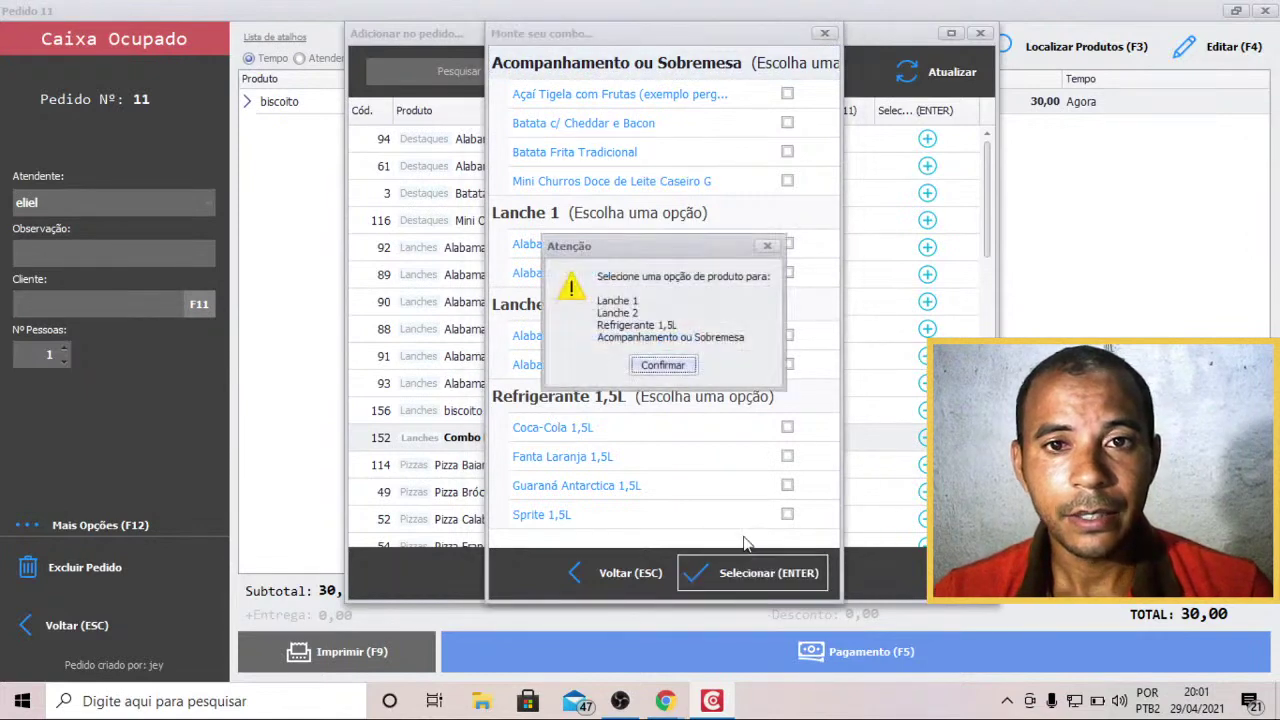
{"action": "left_click", "coordinate": [766, 246]}
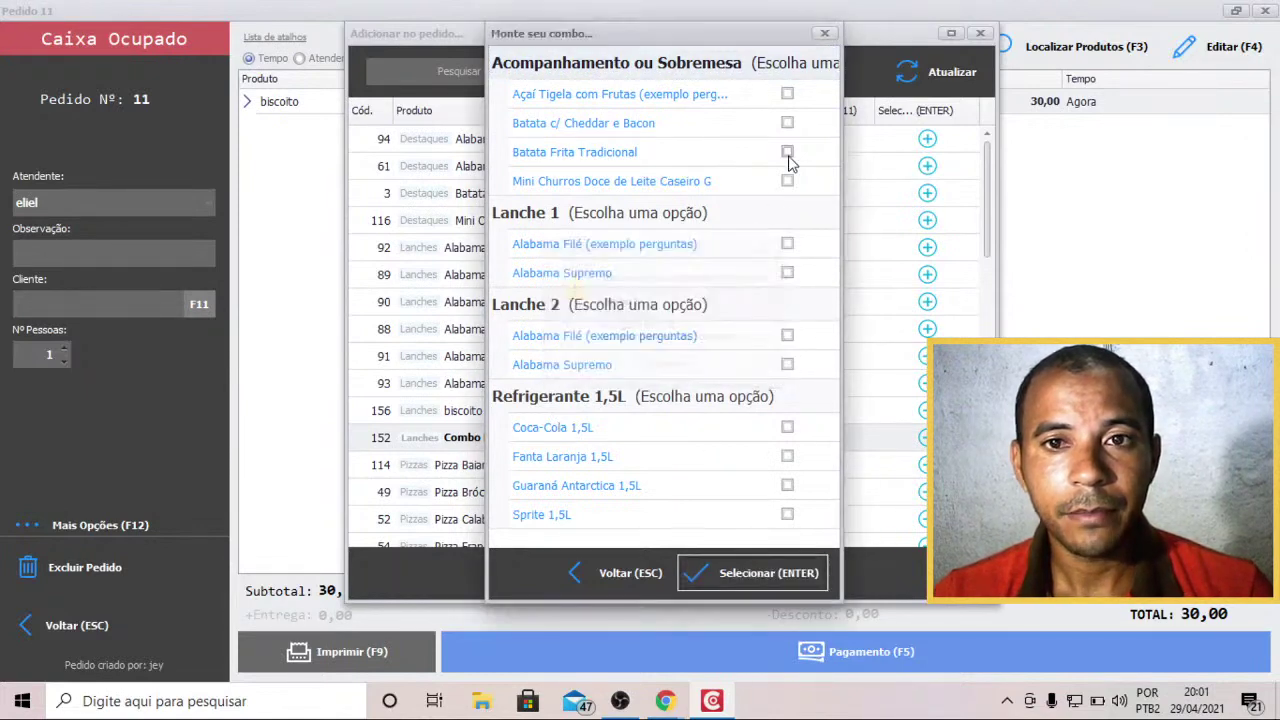
Try to confirm the combo with Açaí Tigela com Frutas, Alabama Supremo as Lanche 1 and Guaraná Antarctica 1,5L, and discard it
{"action": "left_click", "coordinate": [787, 95]}
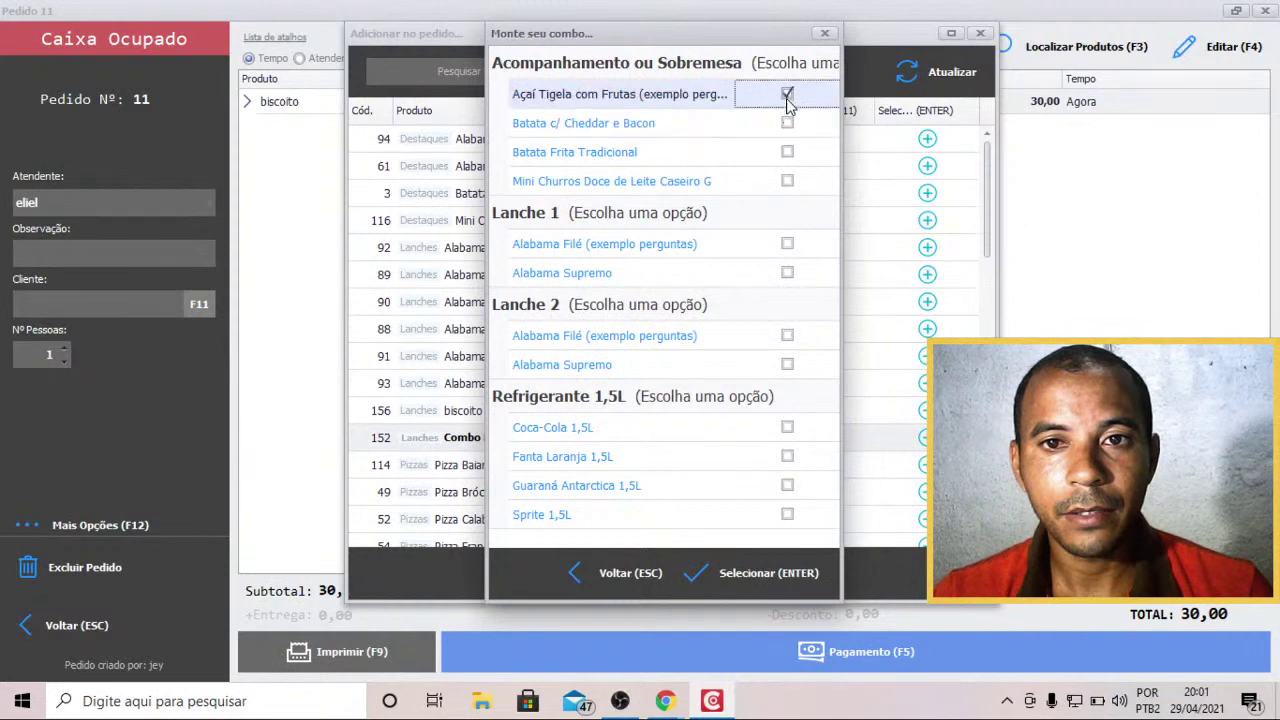
{"action": "left_click", "coordinate": [743, 578]}
{"action": "left_click", "coordinate": [767, 251]}
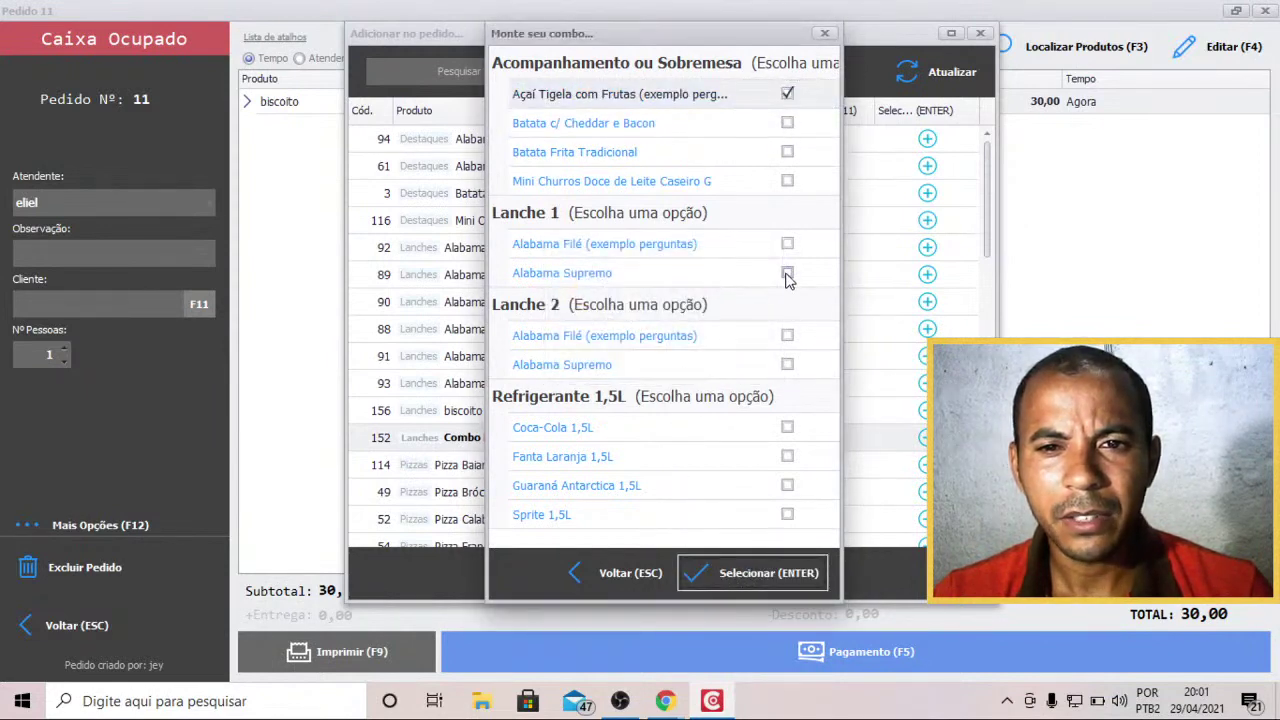
{"action": "left_click", "coordinate": [787, 272]}
{"action": "left_click", "coordinate": [787, 485]}
{"action": "left_click", "coordinate": [743, 573]}
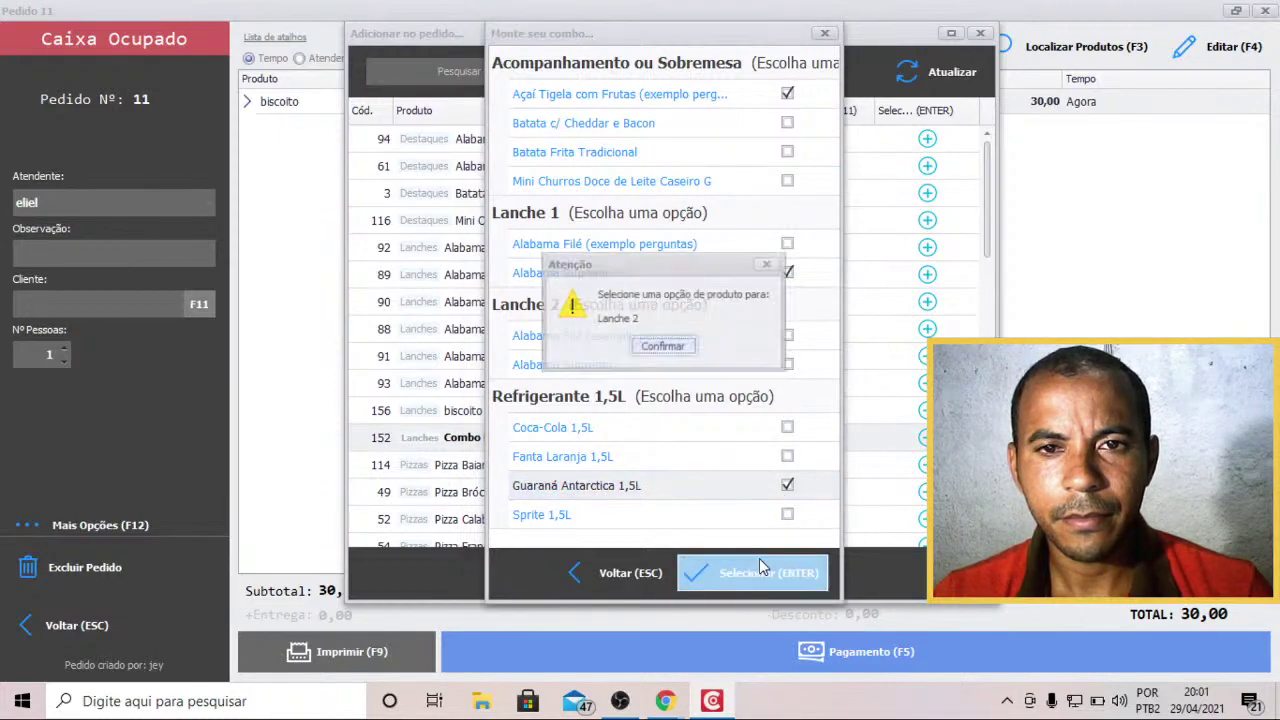
{"action": "left_click", "coordinate": [767, 264]}
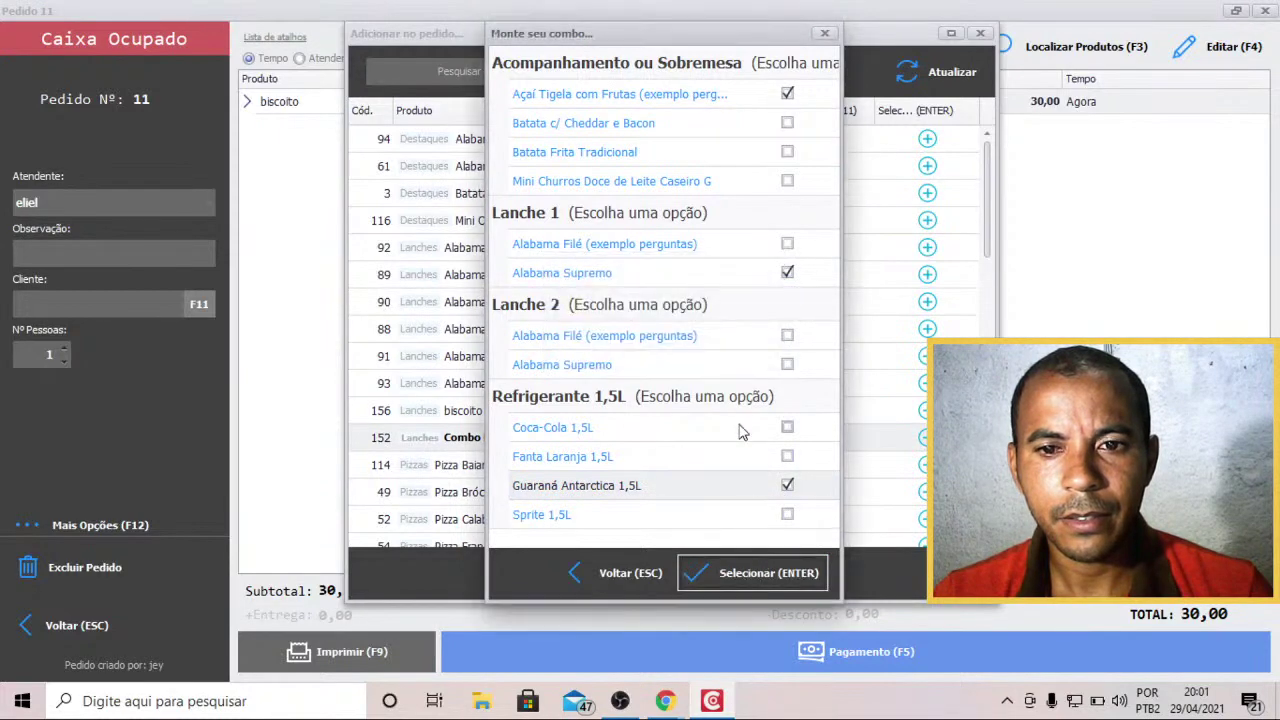
{"action": "left_click", "coordinate": [825, 33]}
Add one Alabama Vegano (exemplo perguntas) to the order, skipping its mayonnaise question and extras, and close the product search
{"action": "left_click", "coordinate": [543, 386]}
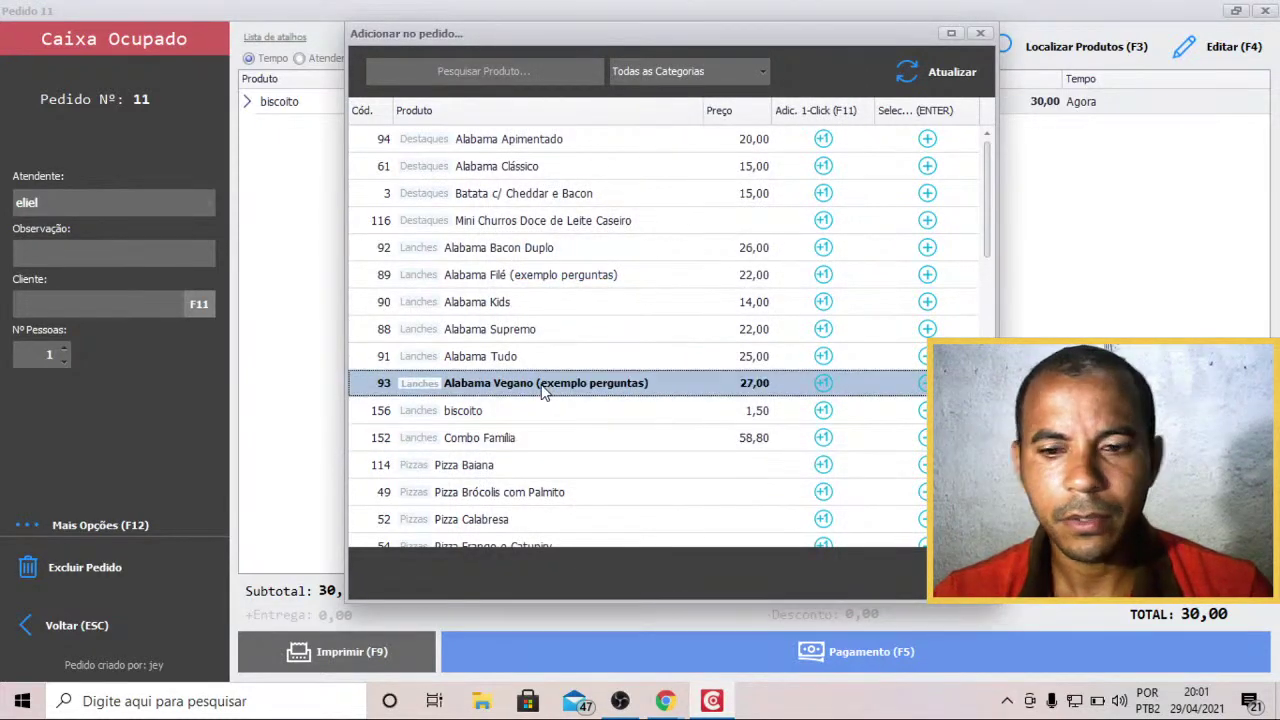
{"action": "double_click", "coordinate": [541, 386]}
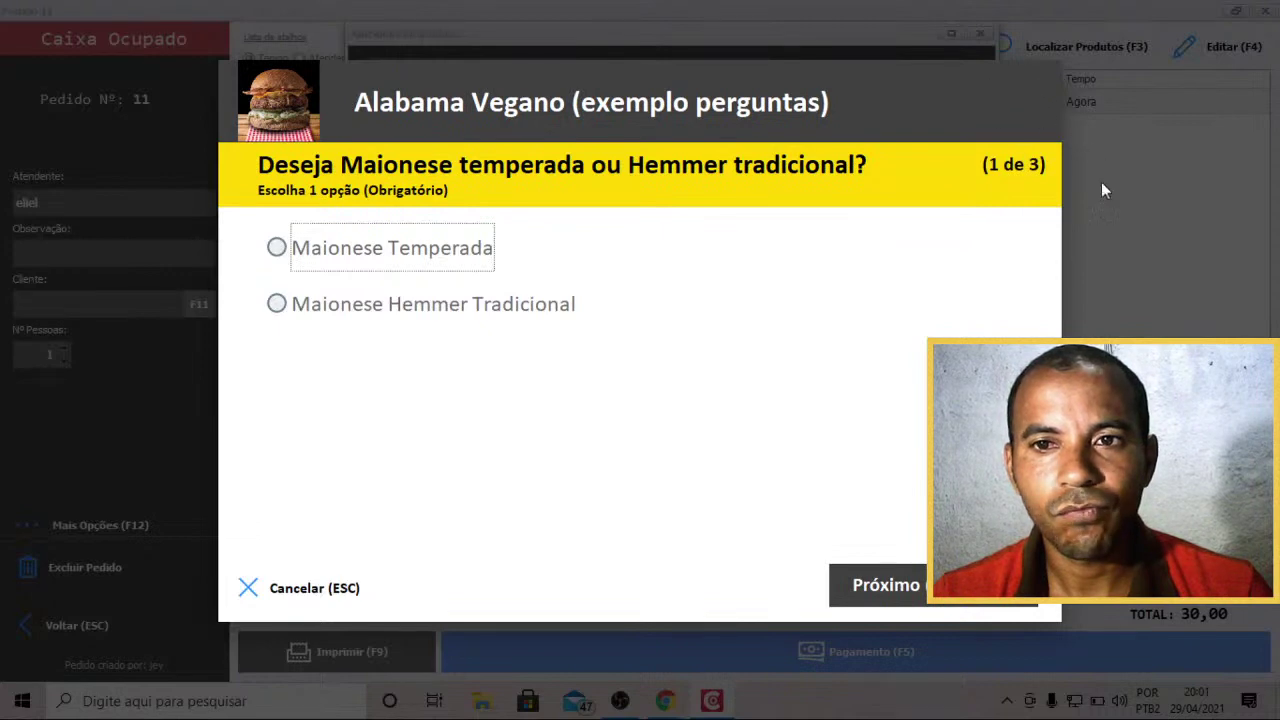
{"action": "left_click", "coordinate": [262, 594]}
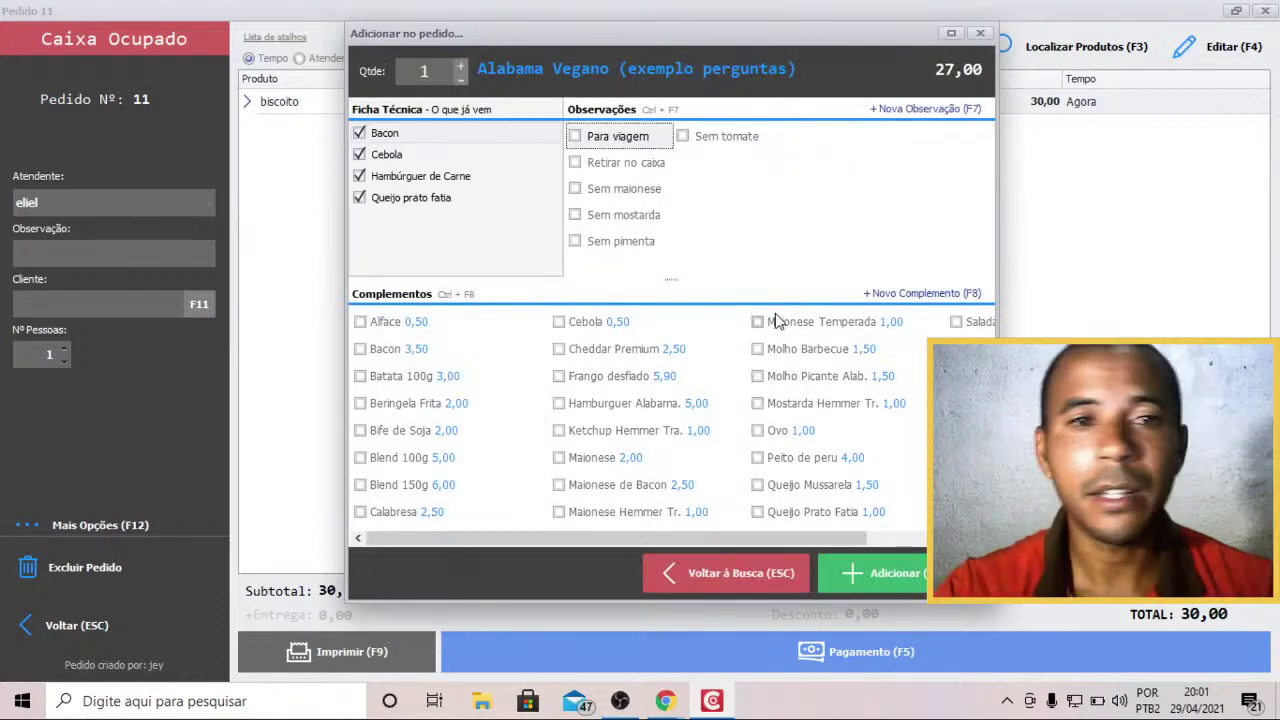
{"action": "key", "text": "Return"}
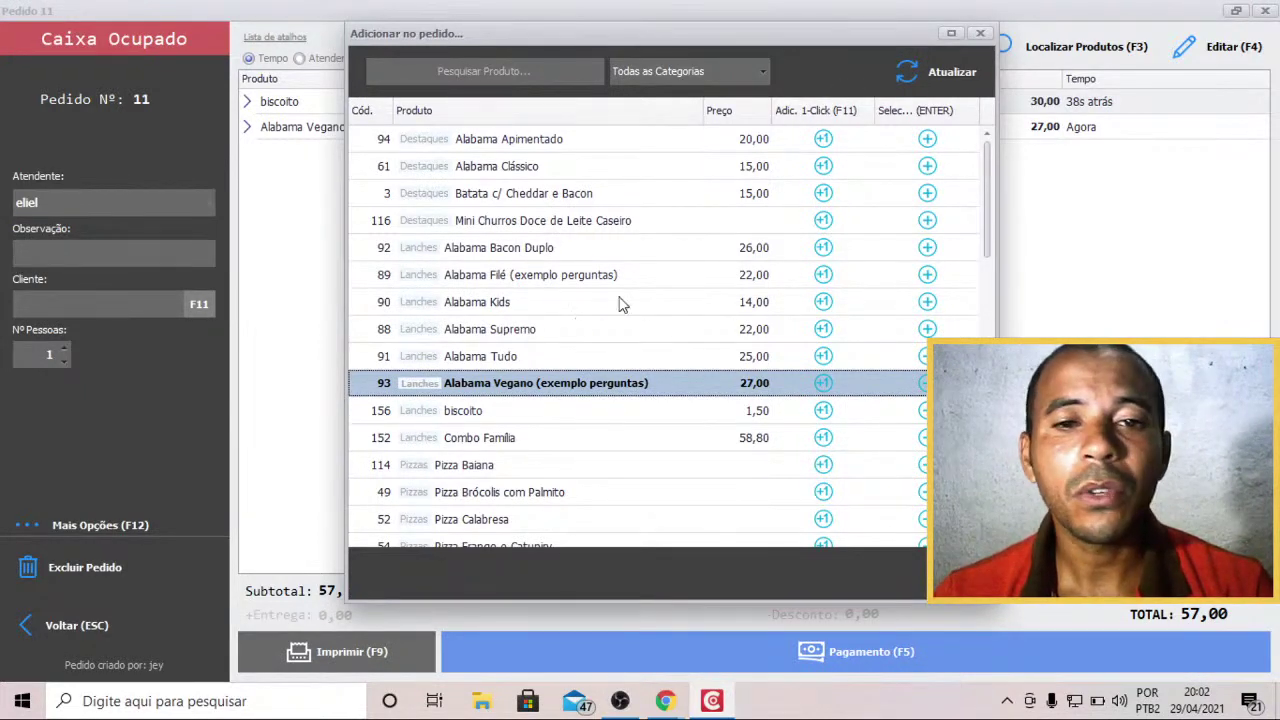
{"action": "left_click", "coordinate": [982, 34]}
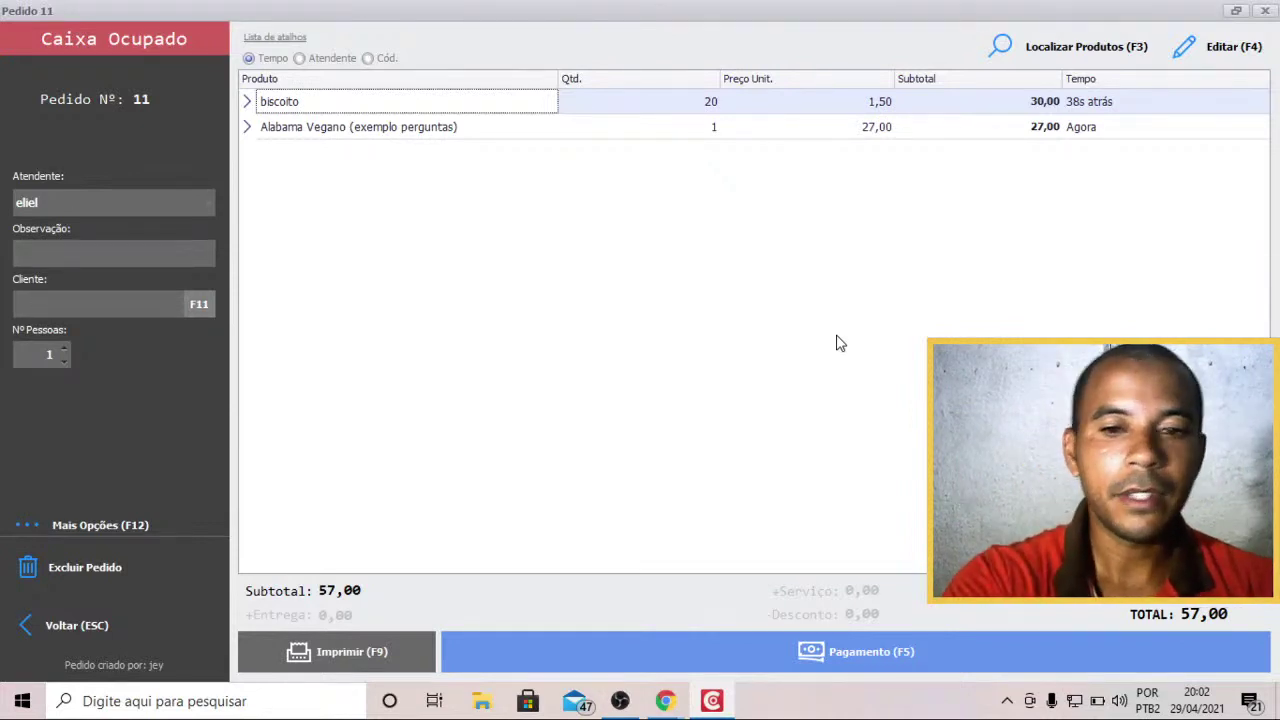
Start the payment for the order, choose debit (Débito) as the payment method and enter 57,00 as the amount
{"action": "left_click", "coordinate": [905, 655]}
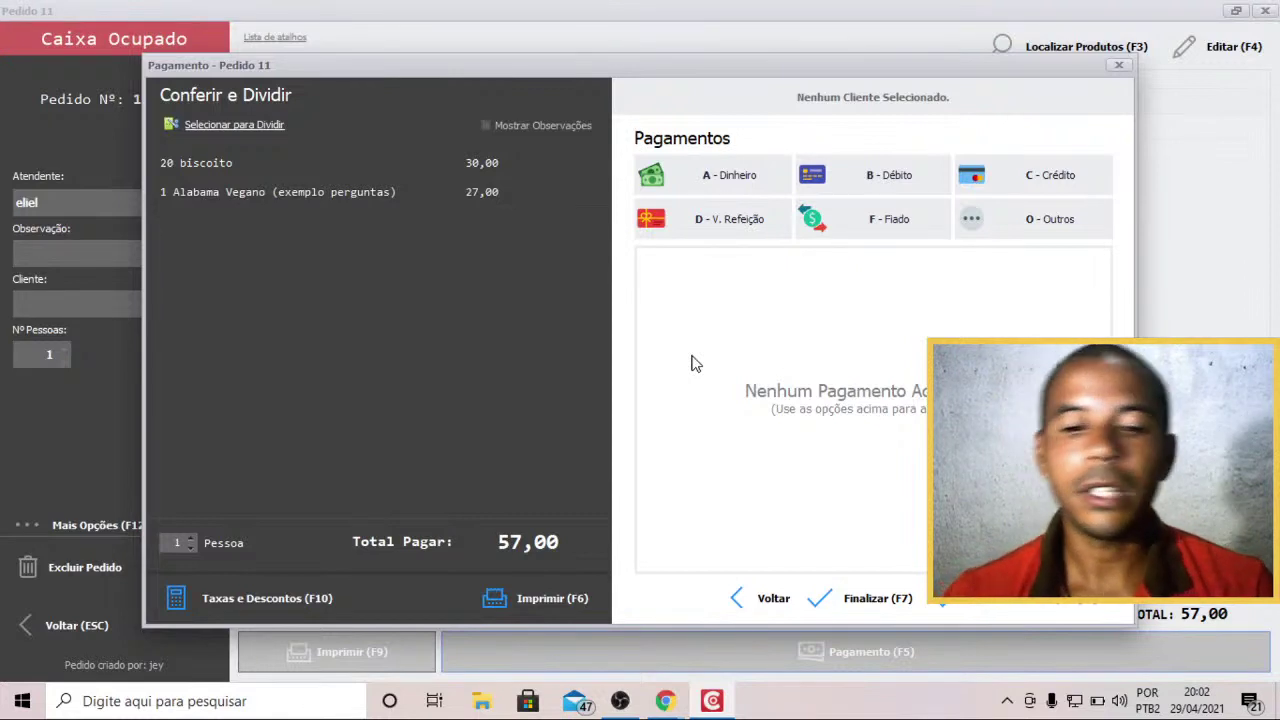
{"action": "key", "text": "c"}
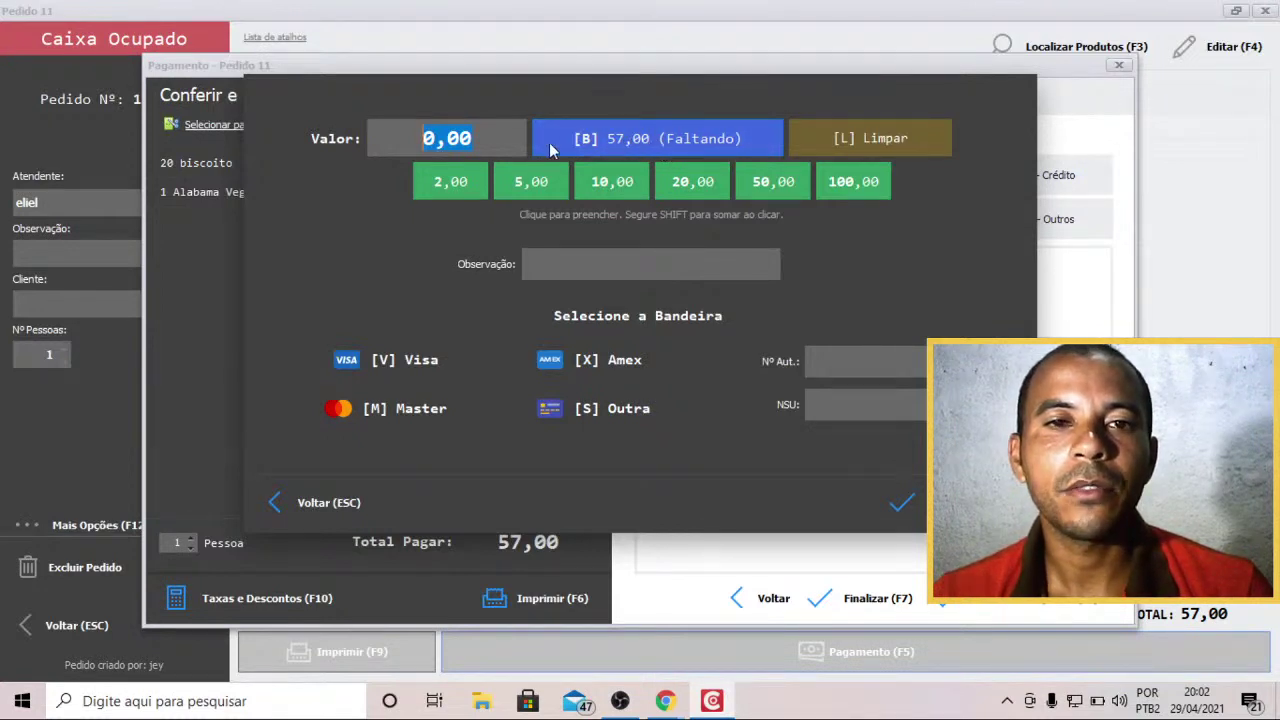
{"action": "type", "text": "57"}
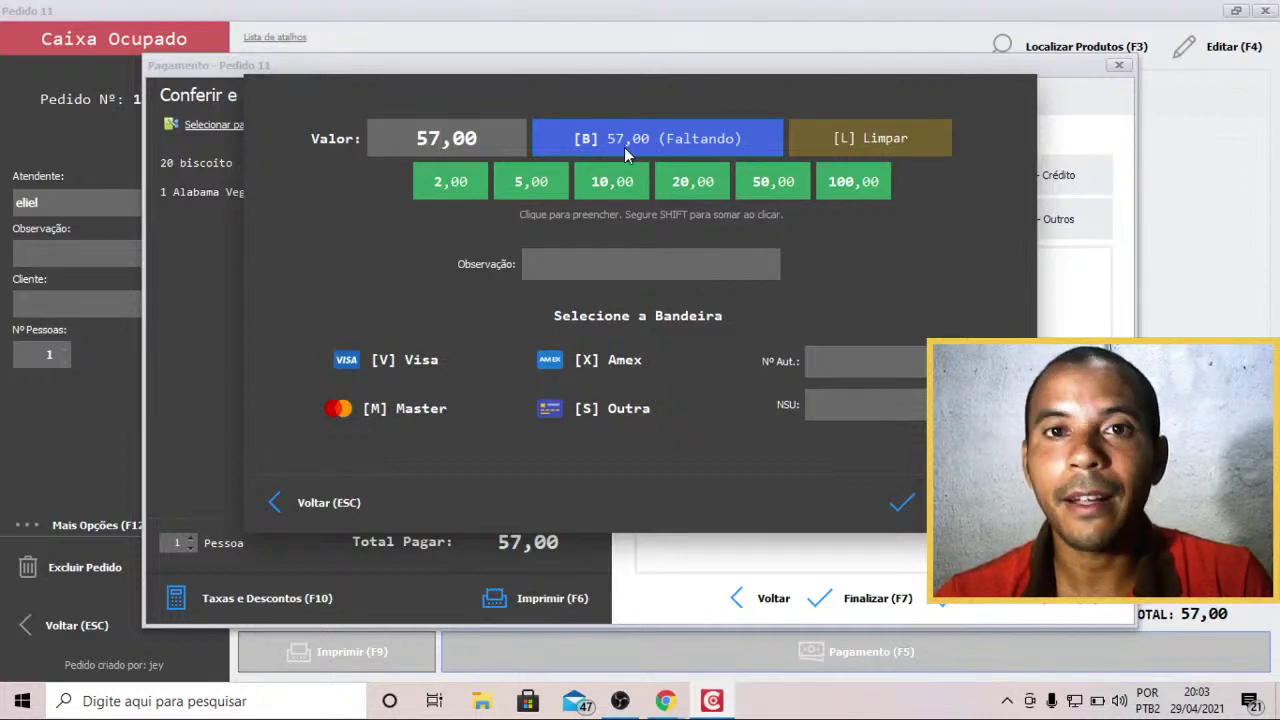
Change the debit payment amount to 60,00, choose Visa as the card brand and try to save the payment
{"action": "type", "text": "5"}
{"action": "key", "text": "BackSpace"}
{"action": "type", "text": "60"}
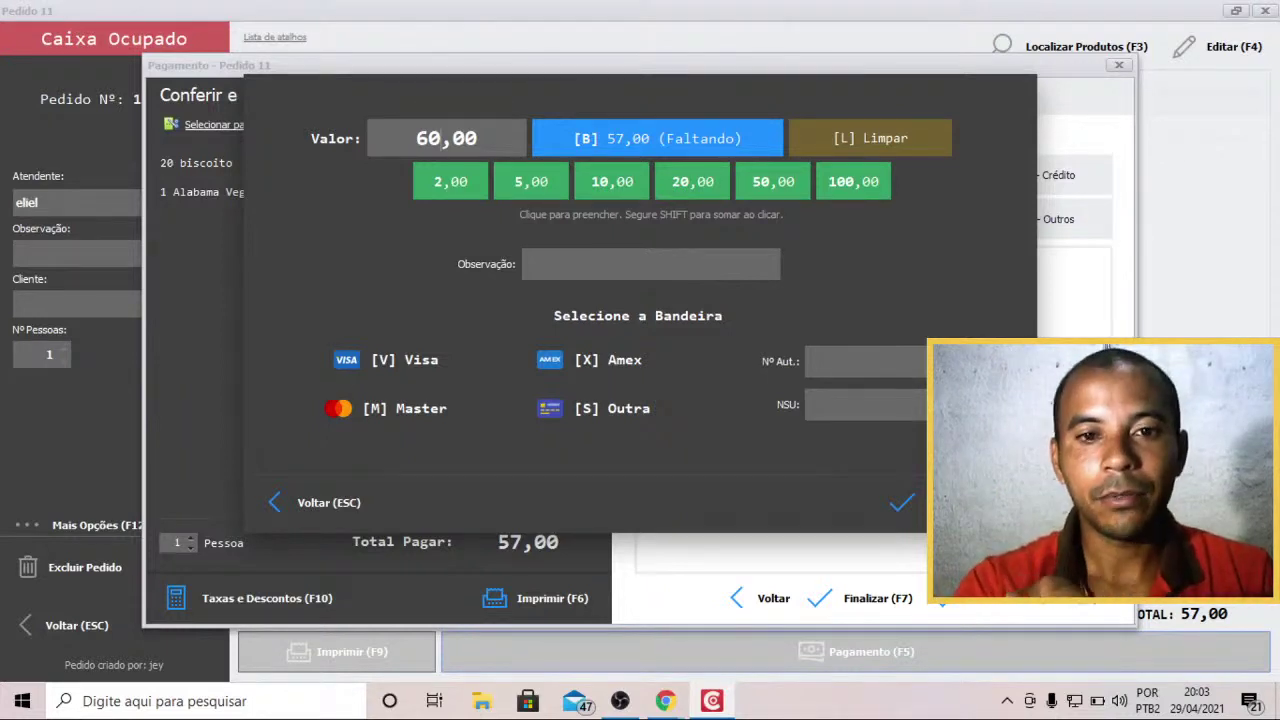
{"action": "key", "text": "v"}
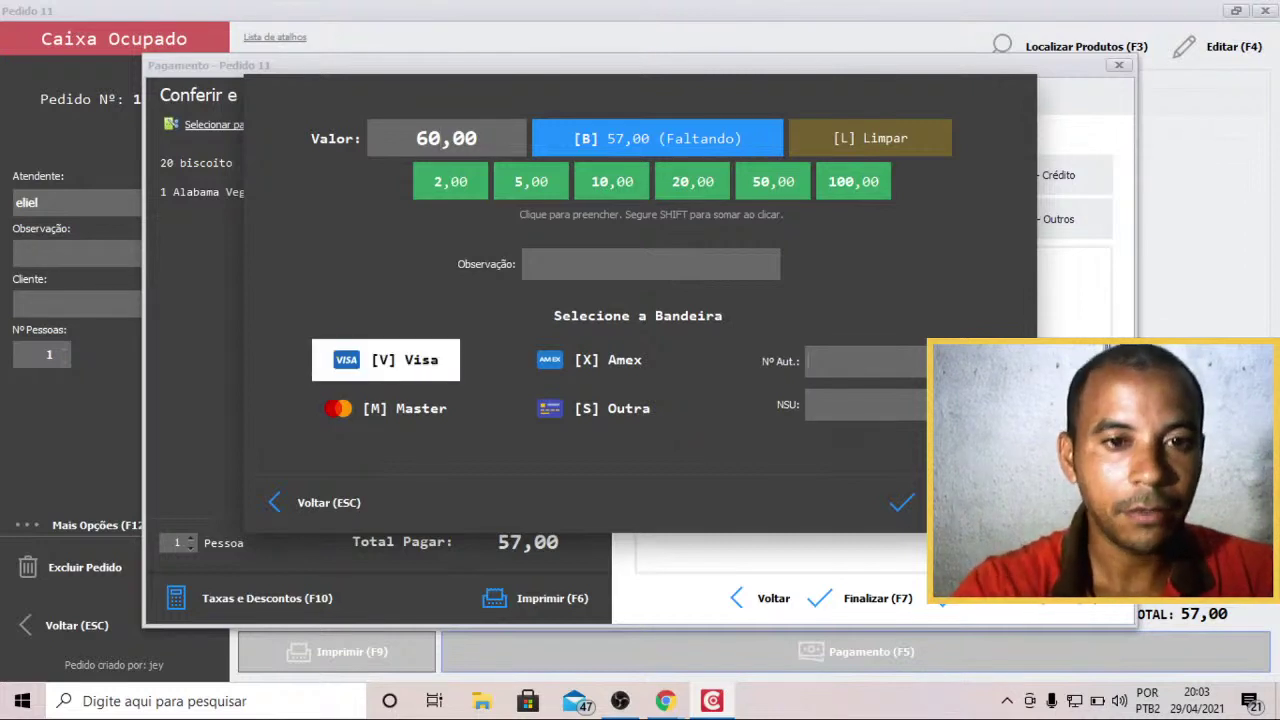
{"action": "key", "text": "Return"}
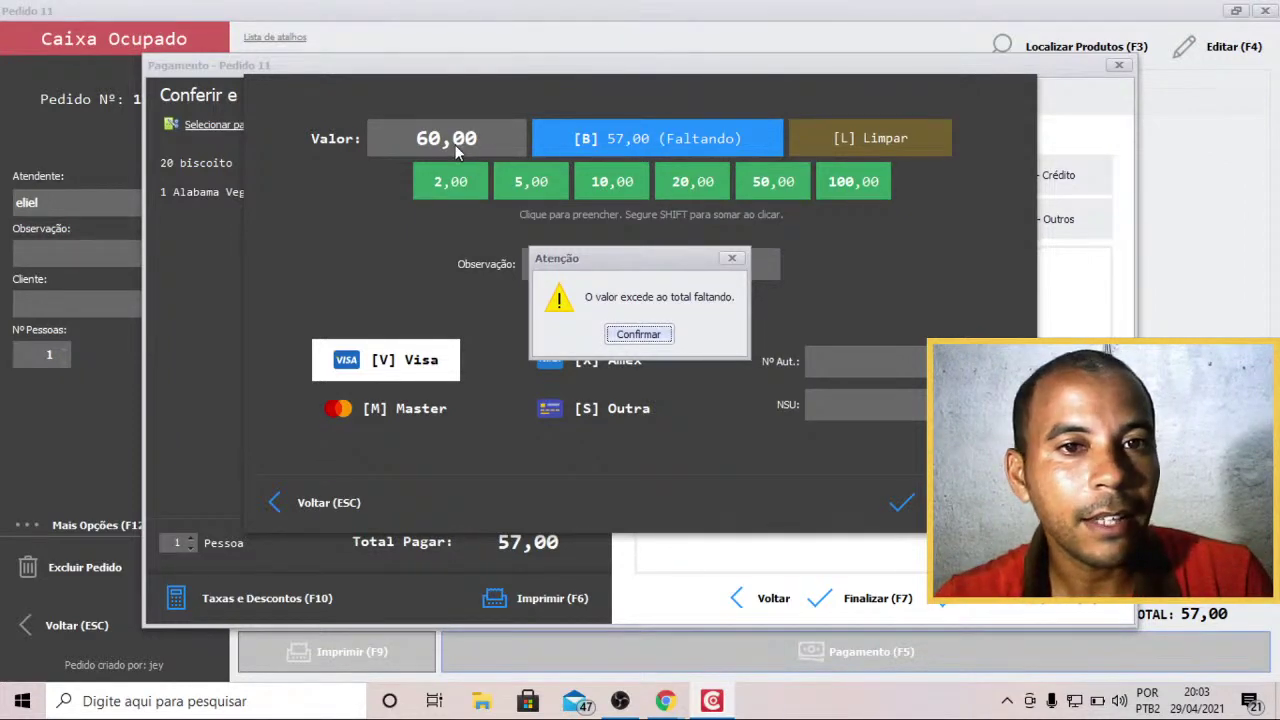
{"action": "left_click", "coordinate": [732, 258]}
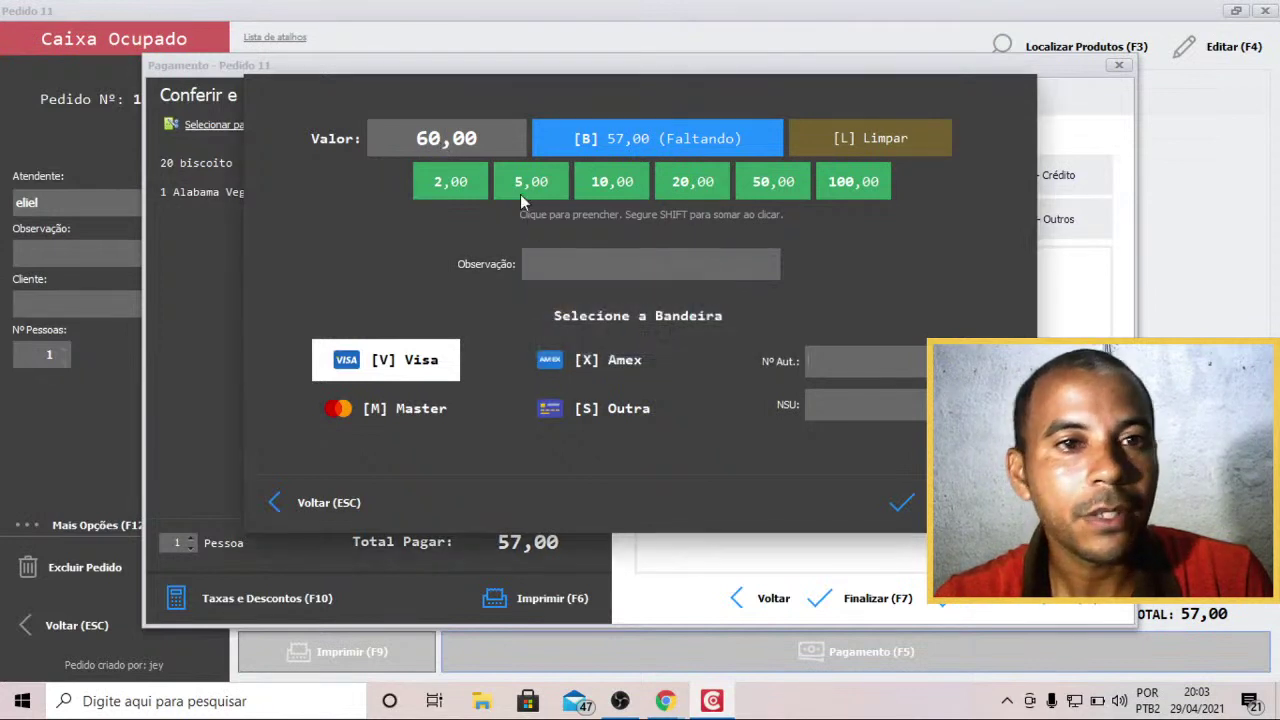
Set the debit payment amount to 57,00, save the Visa payment and finalize the order
{"action": "left_click", "coordinate": [445, 140]}
{"action": "key", "text": "BackSpace"}
{"action": "key", "text": "BackSpace"}
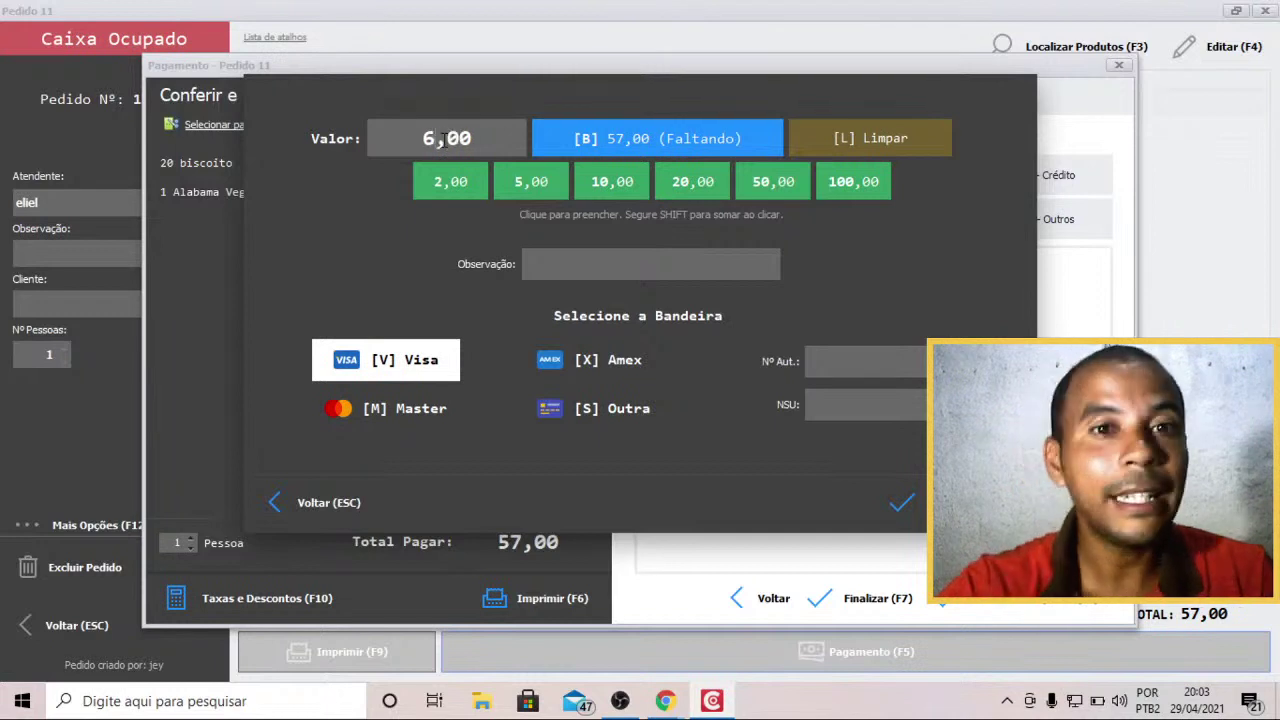
{"action": "type", "text": "57"}
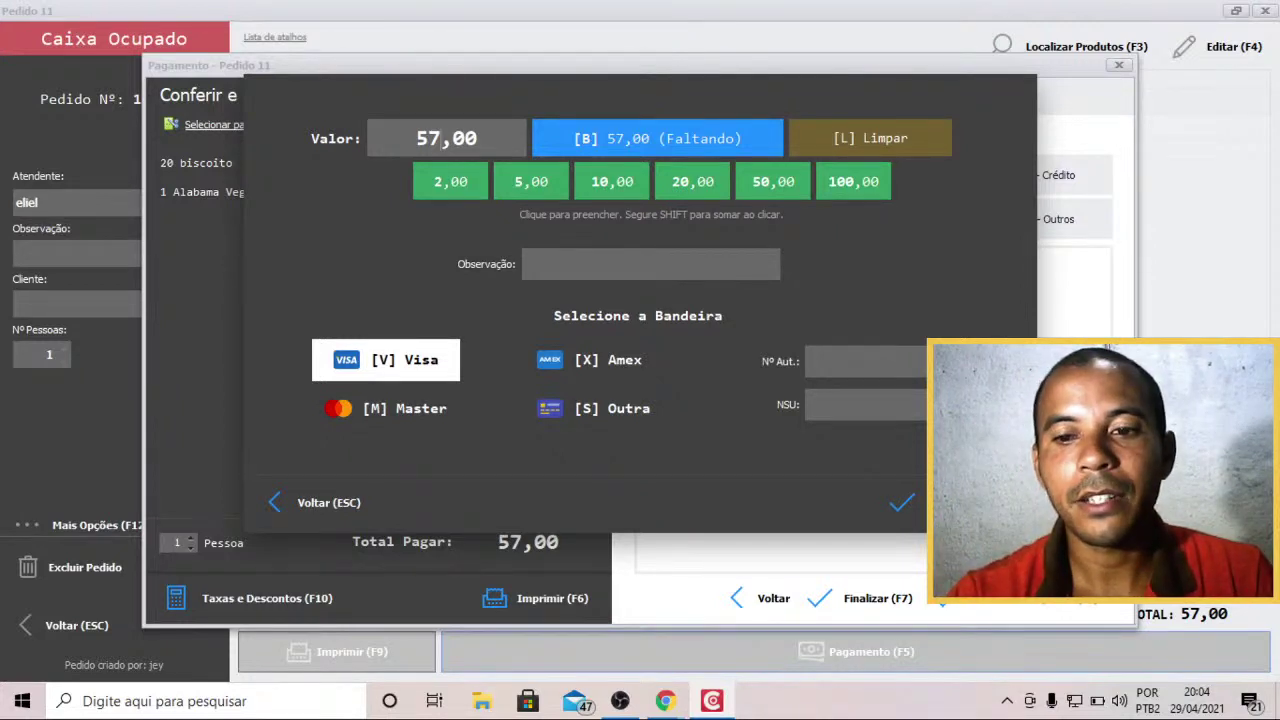
{"action": "key", "text": "Return"}
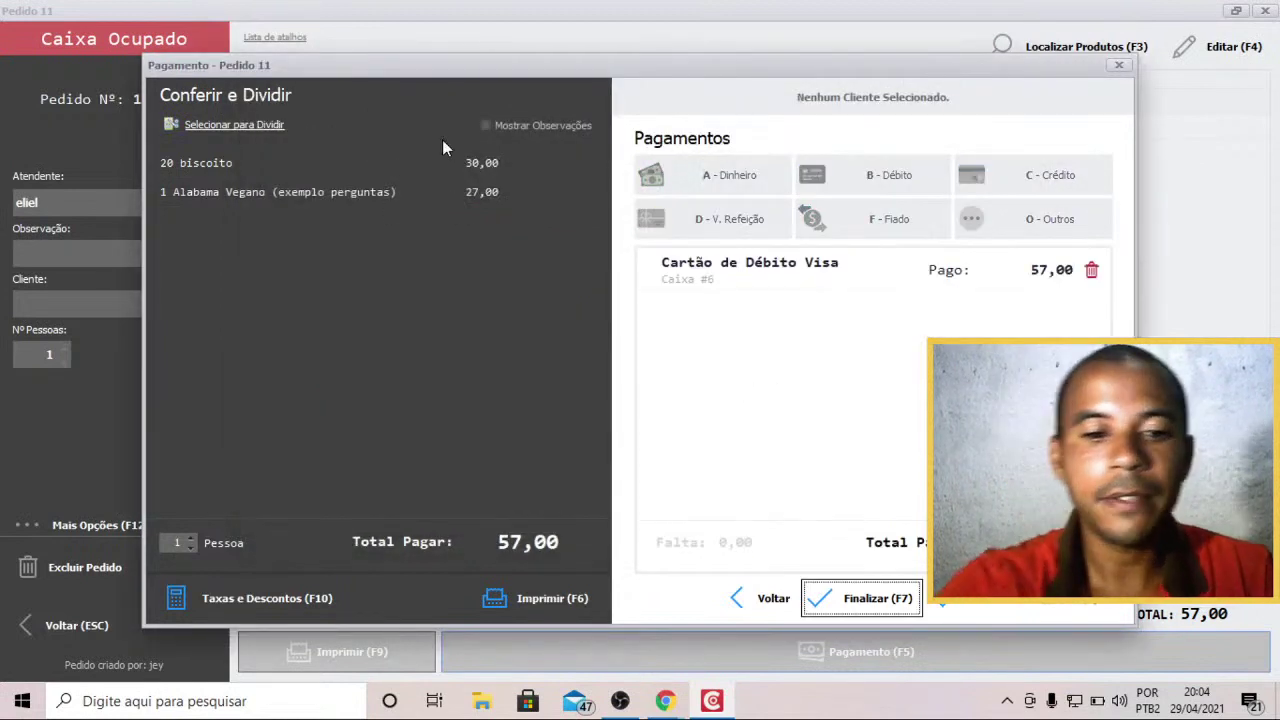
{"action": "key", "text": "F7"}
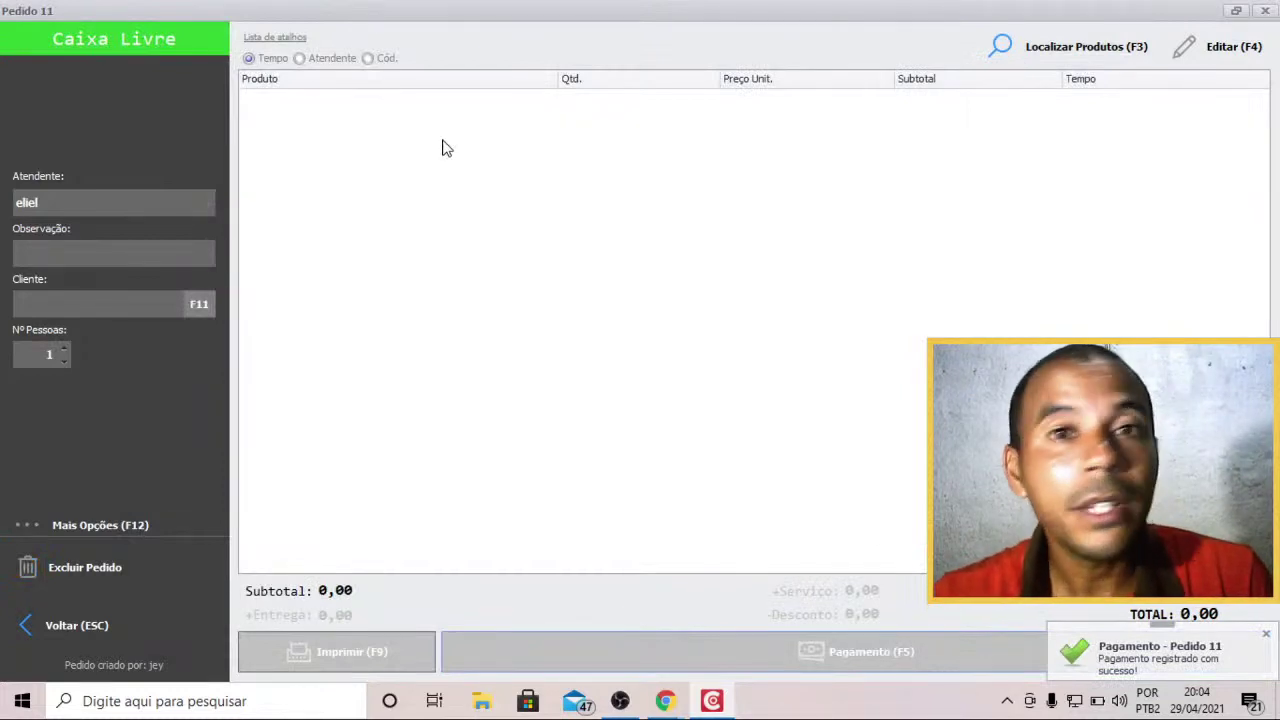